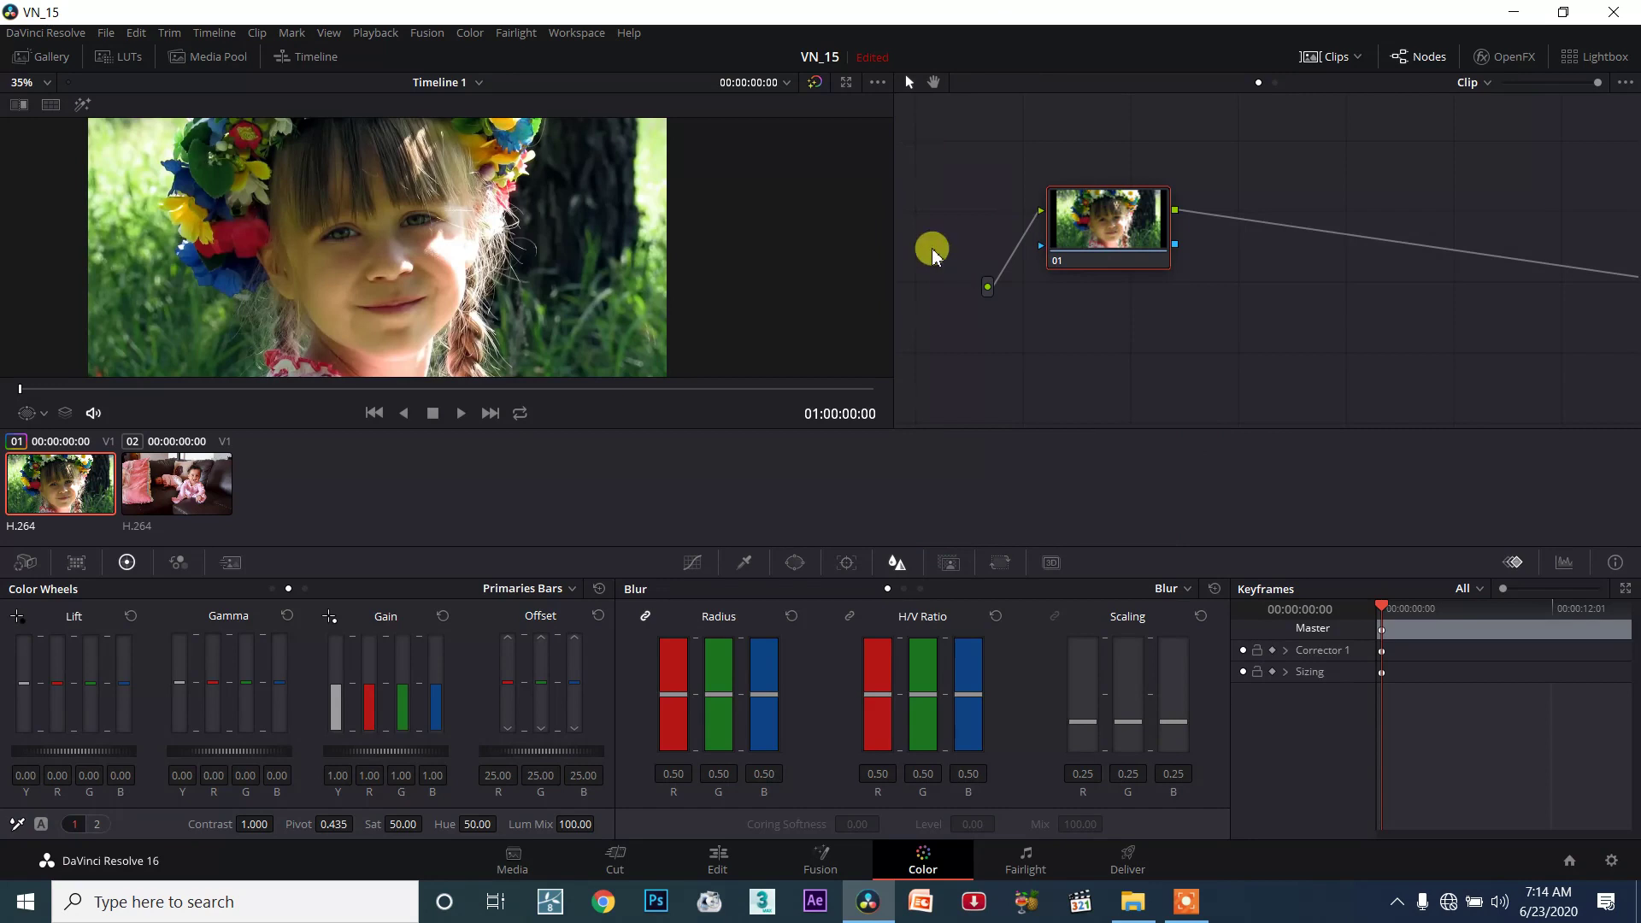
# Open the Sizing controls and look through the Edit, Input, Output, Node and Reference Sizing modes.
pyautogui.click(1002, 566)
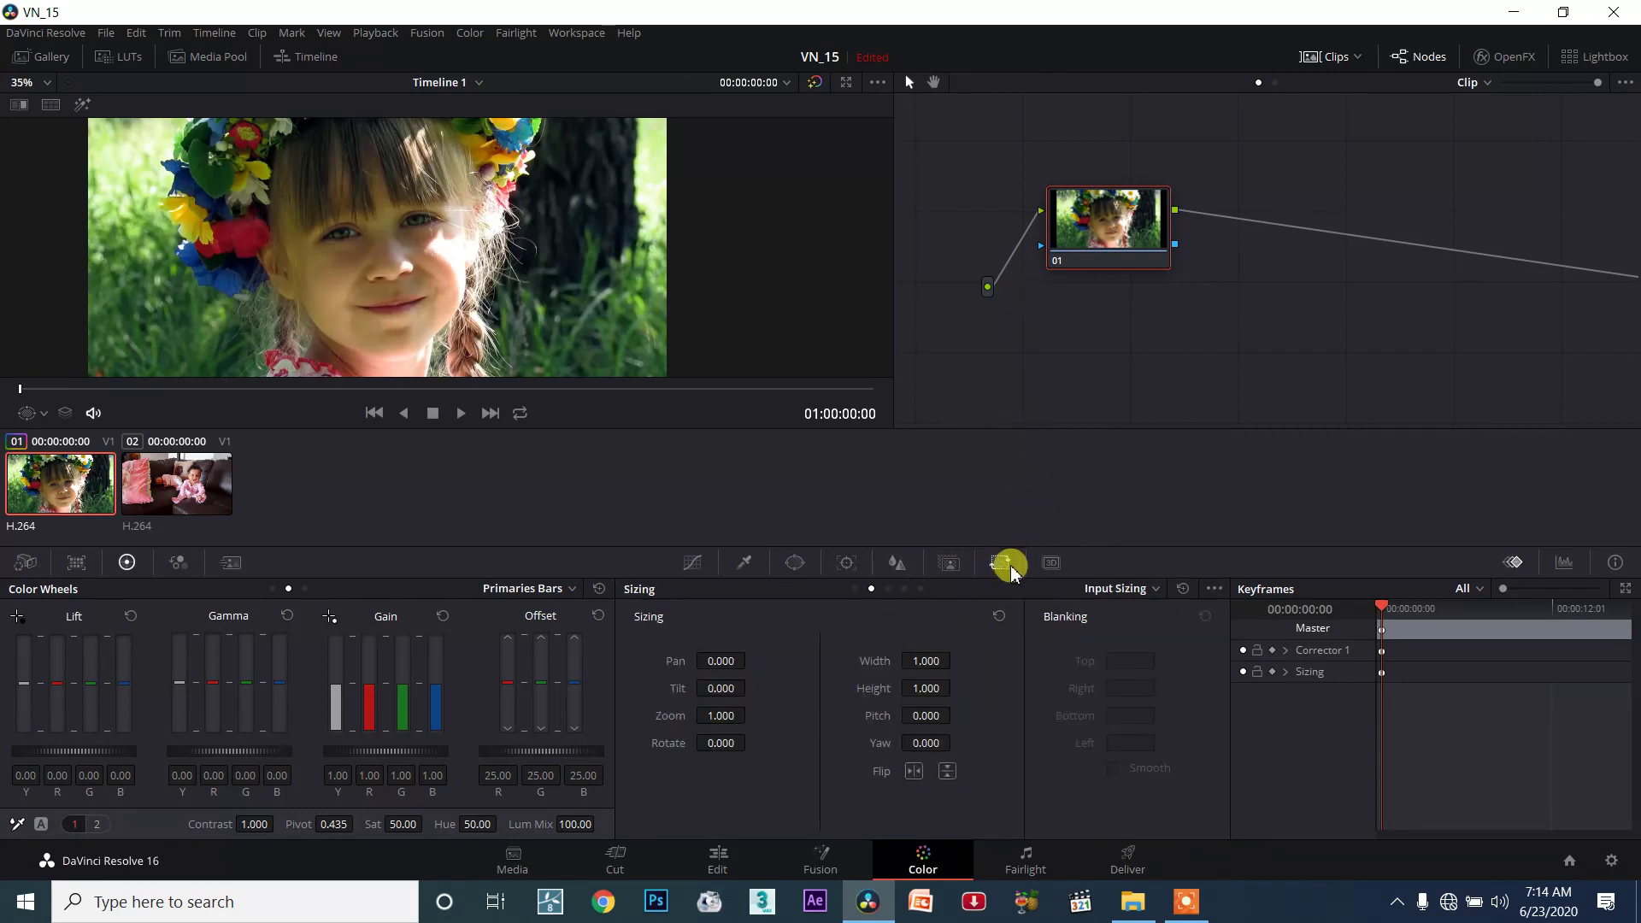
pyautogui.moveTo(1126, 261); pyautogui.dragTo(1111, 239)
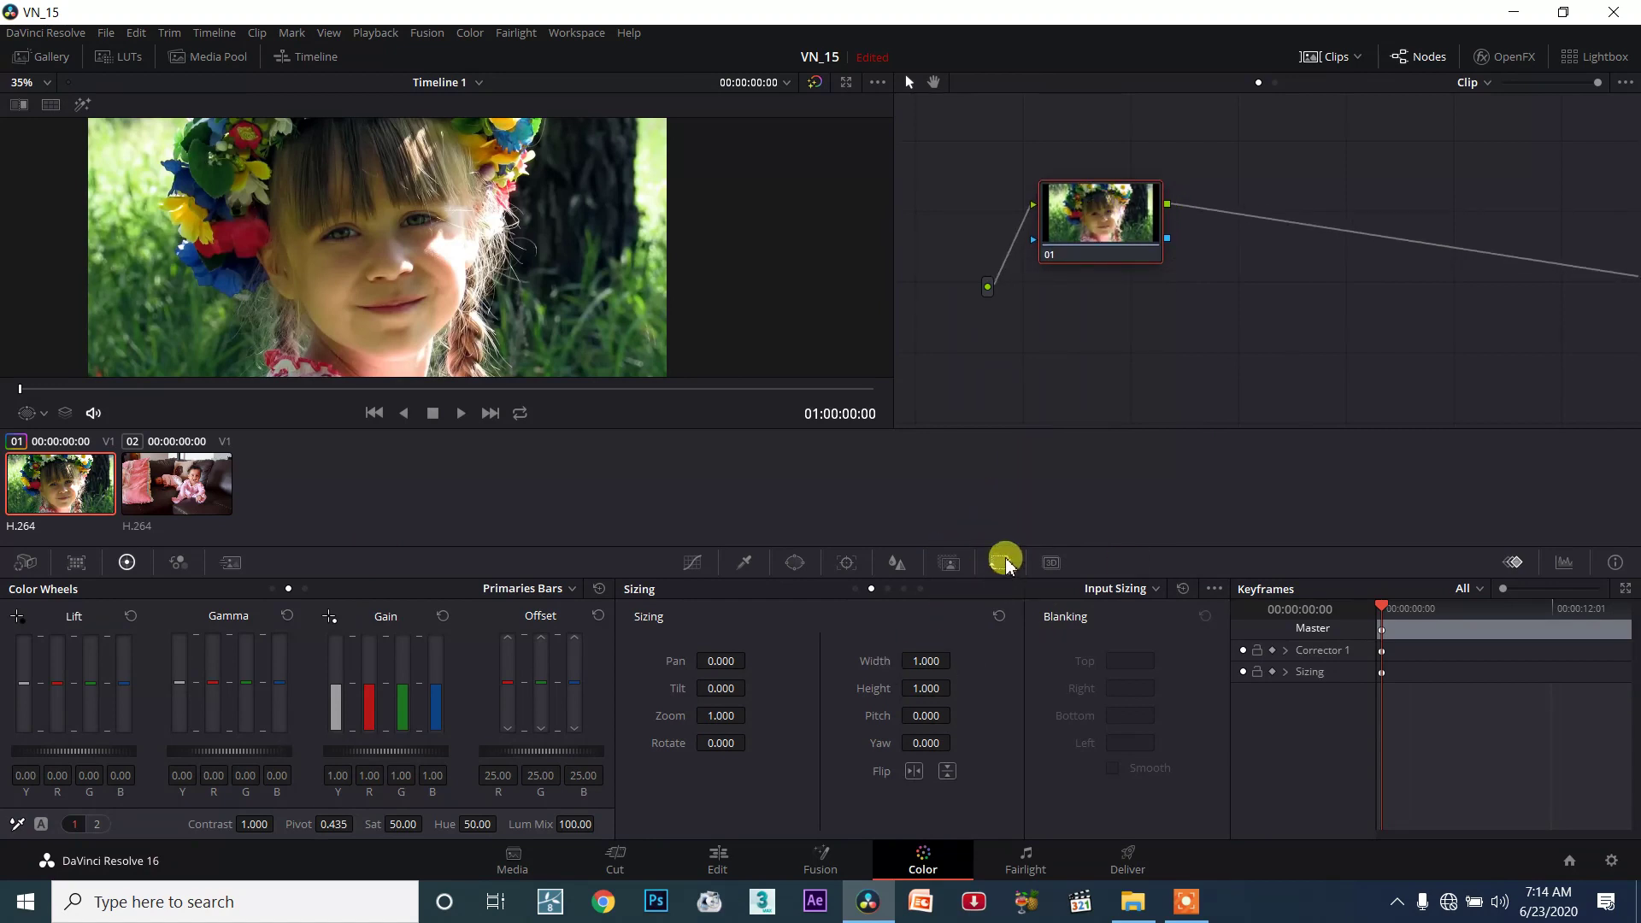
pyautogui.click(1121, 590)
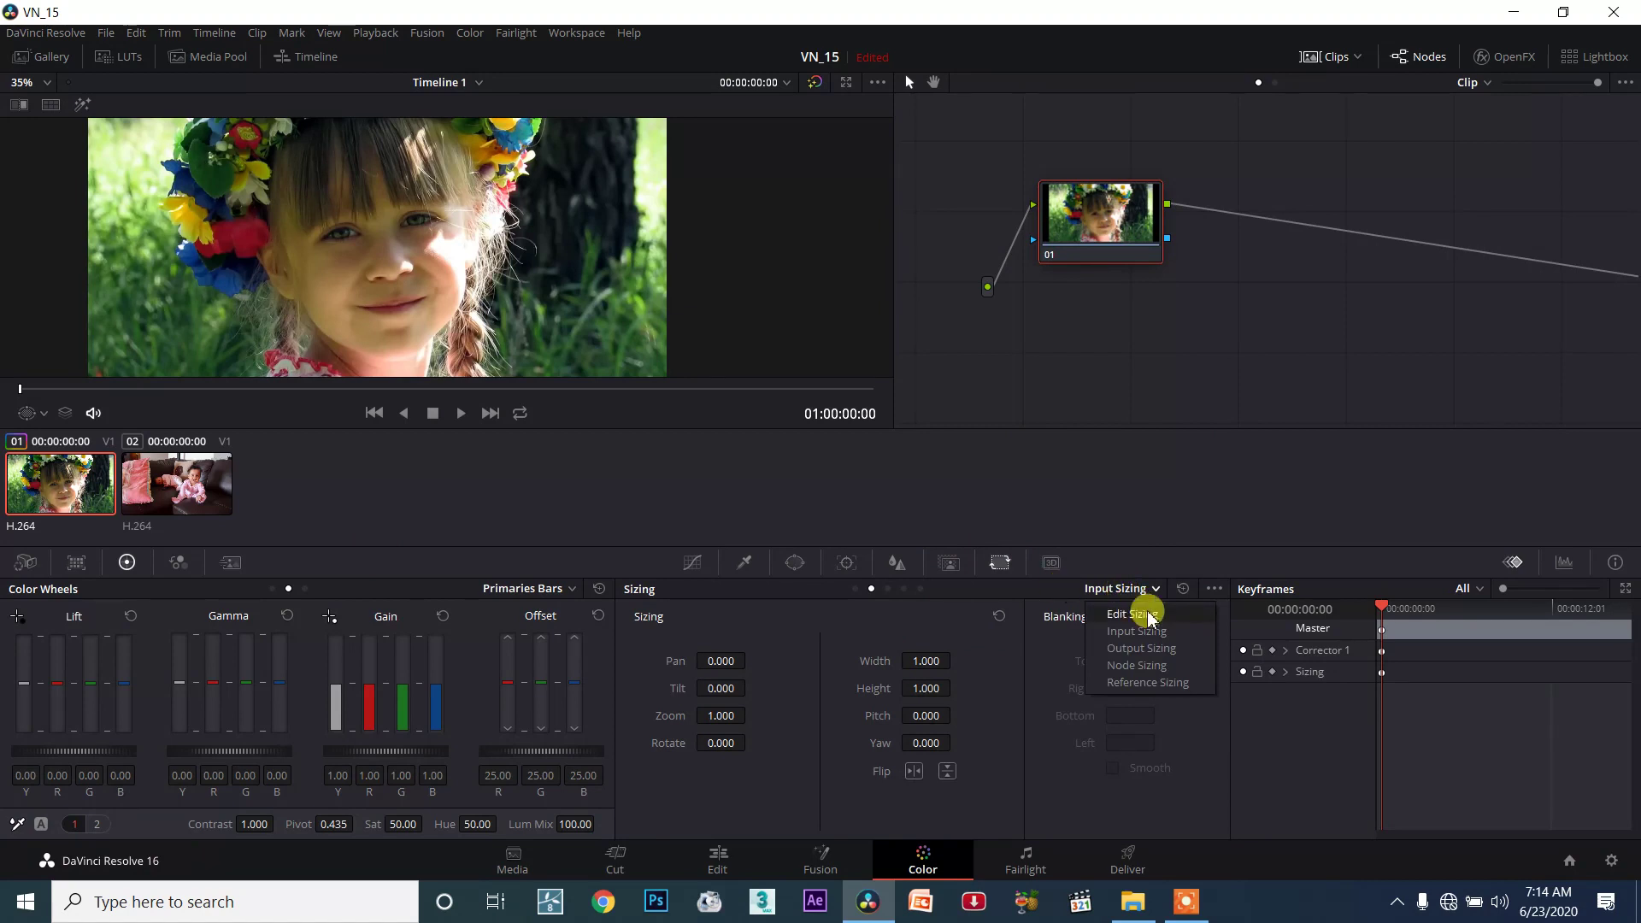
pyautogui.click(1149, 615)
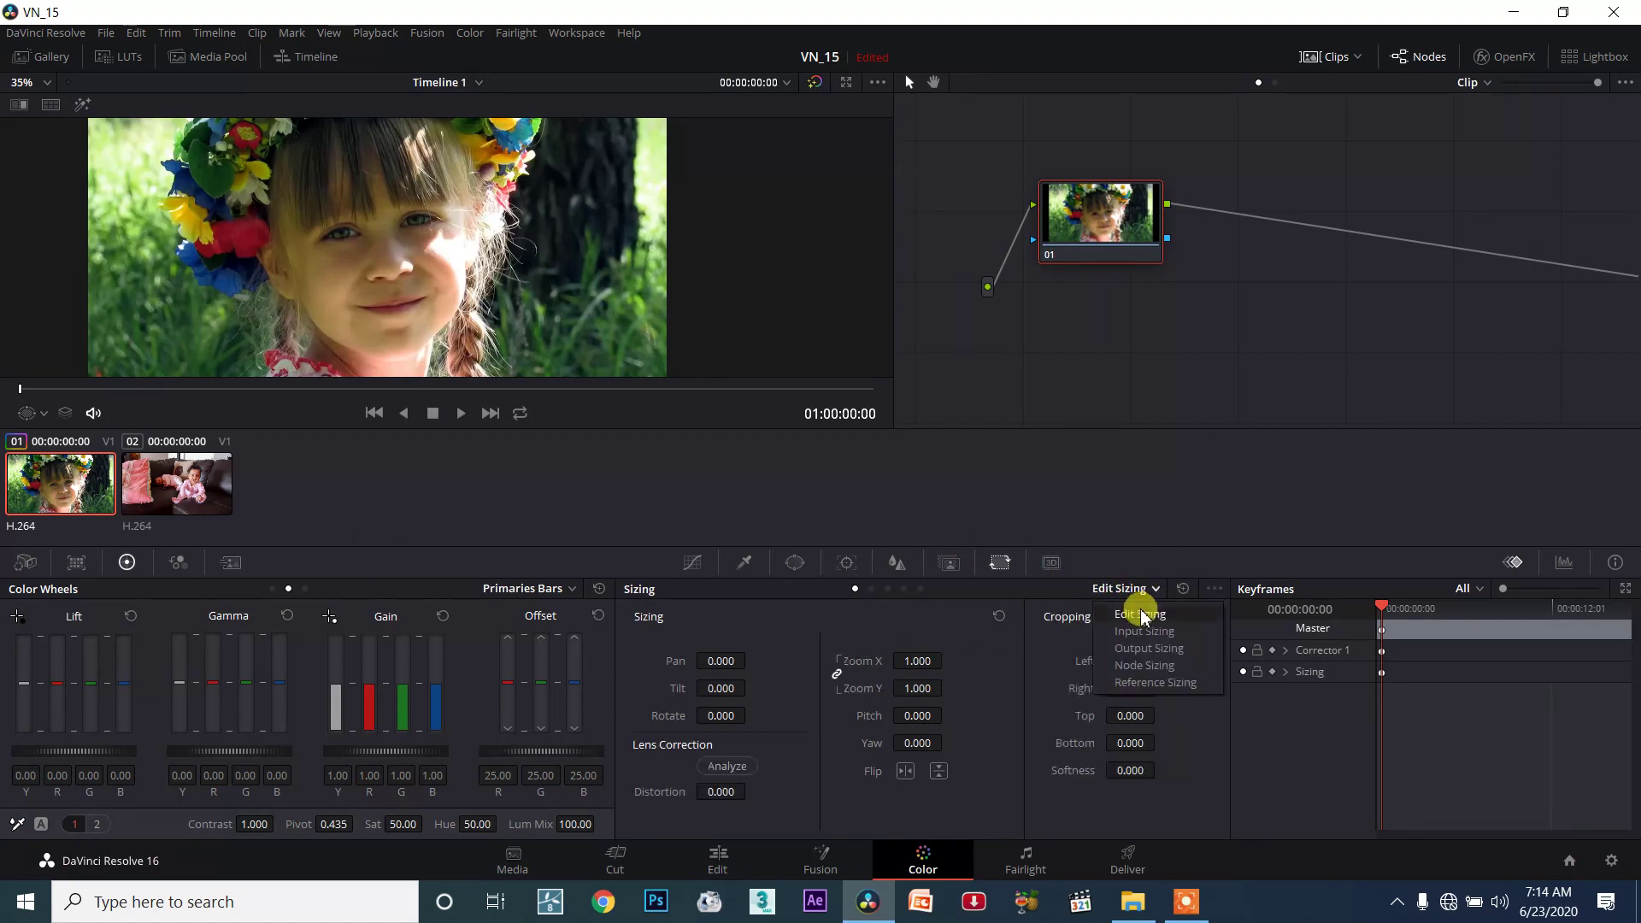
pyautogui.click(1145, 631)
pyautogui.click(1135, 590)
pyautogui.click(1148, 649)
pyautogui.click(1137, 587)
pyautogui.click(1153, 669)
pyautogui.click(1130, 589)
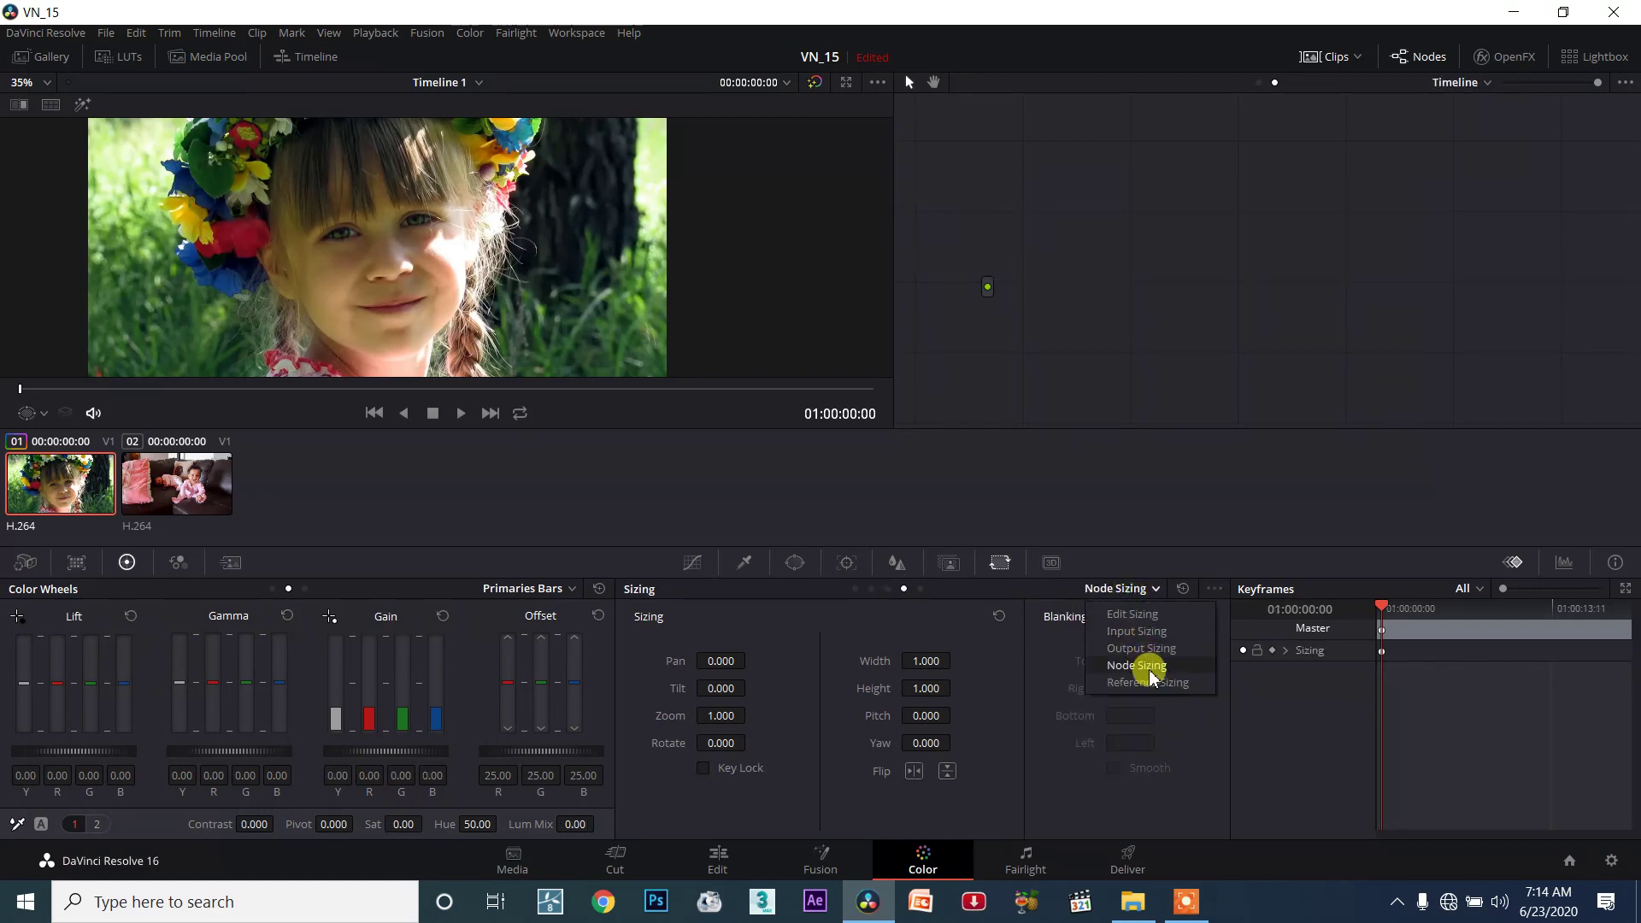
pyautogui.click(1154, 682)
# Switch to Edit Sizing and set the first clip's pan to 286, tilt to 114.5 and rotation to 6.1.
pyautogui.click(1130, 589)
pyautogui.click(1128, 614)
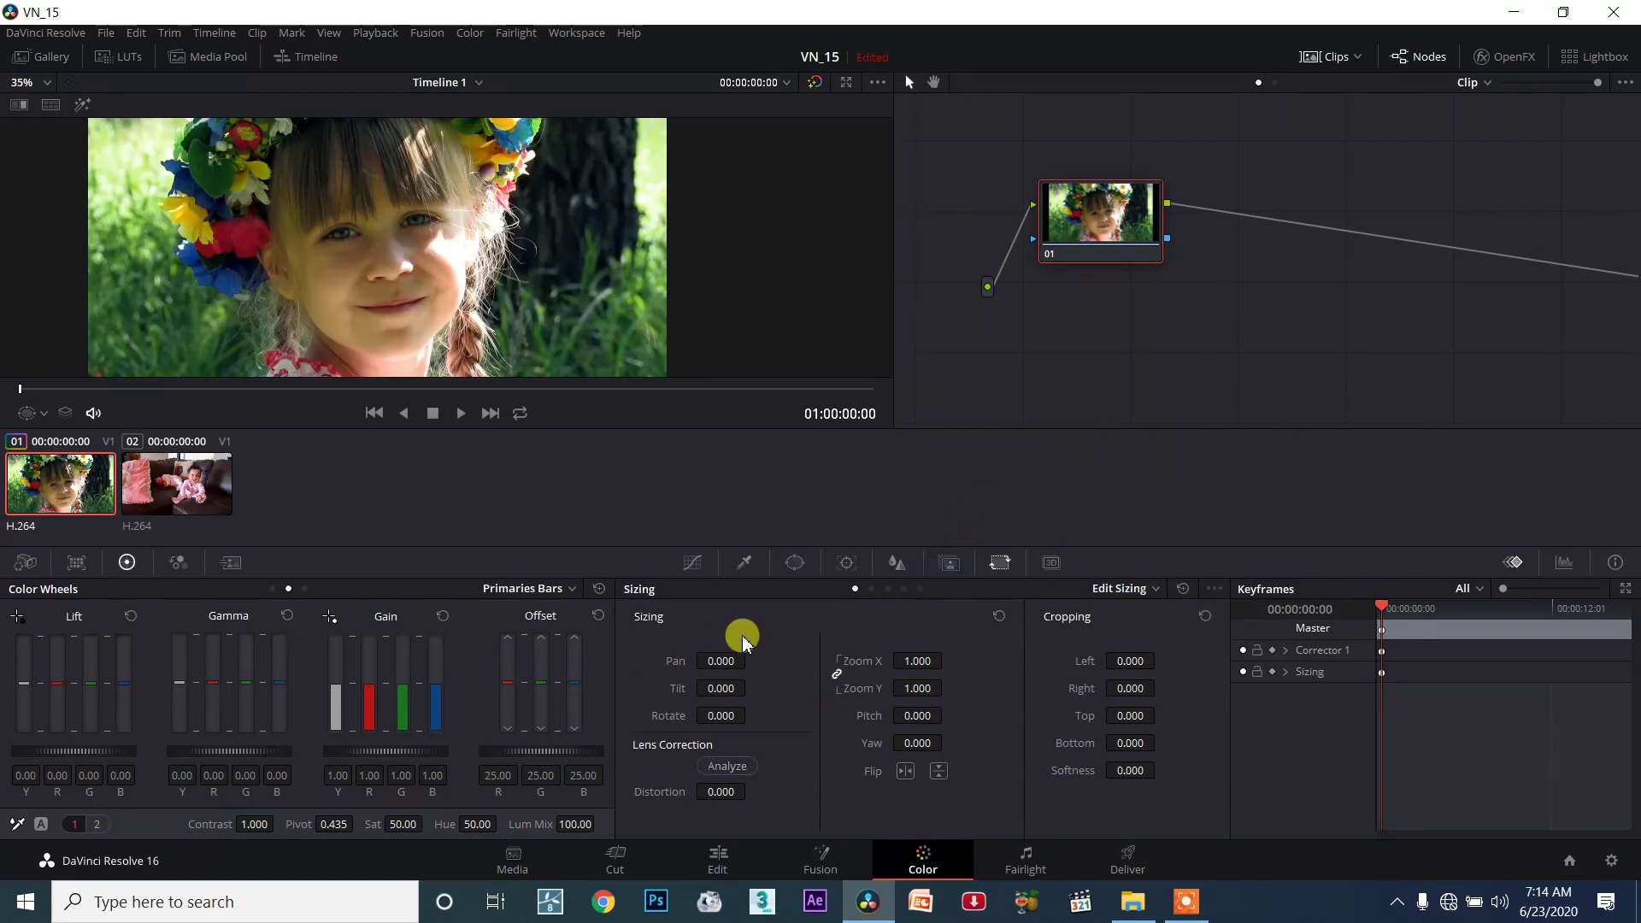
pyautogui.moveTo(740, 663); pyautogui.dragTo(126, 350)
pyautogui.scroll(-3, 127, 350)
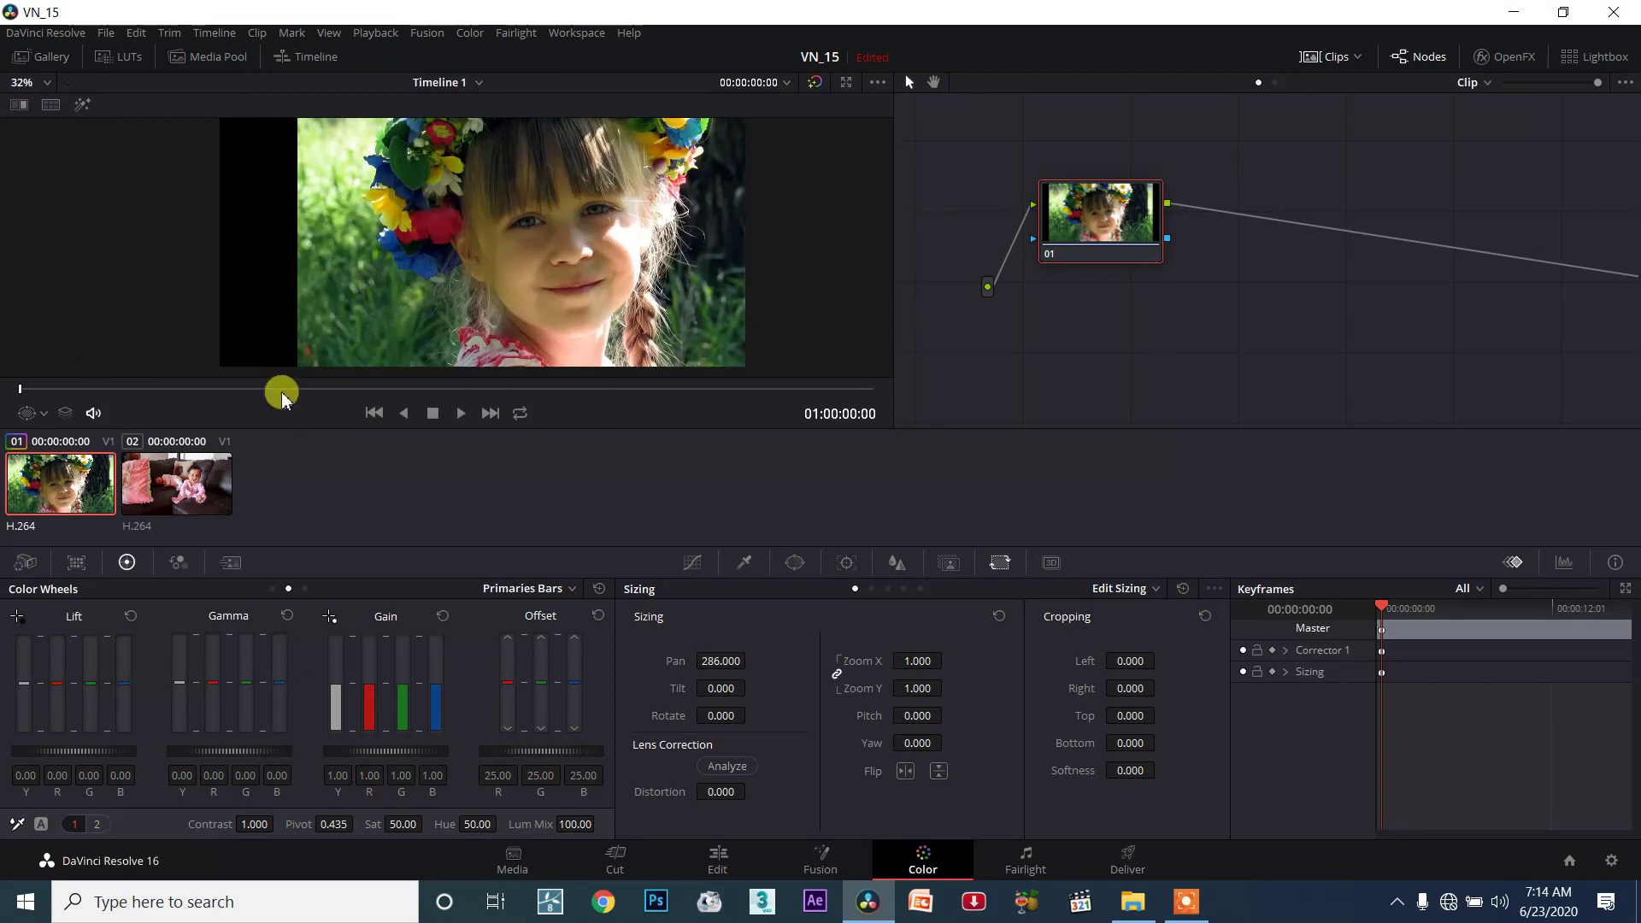
pyautogui.click(1351, 62)
pyautogui.scroll(3, 575, 381)
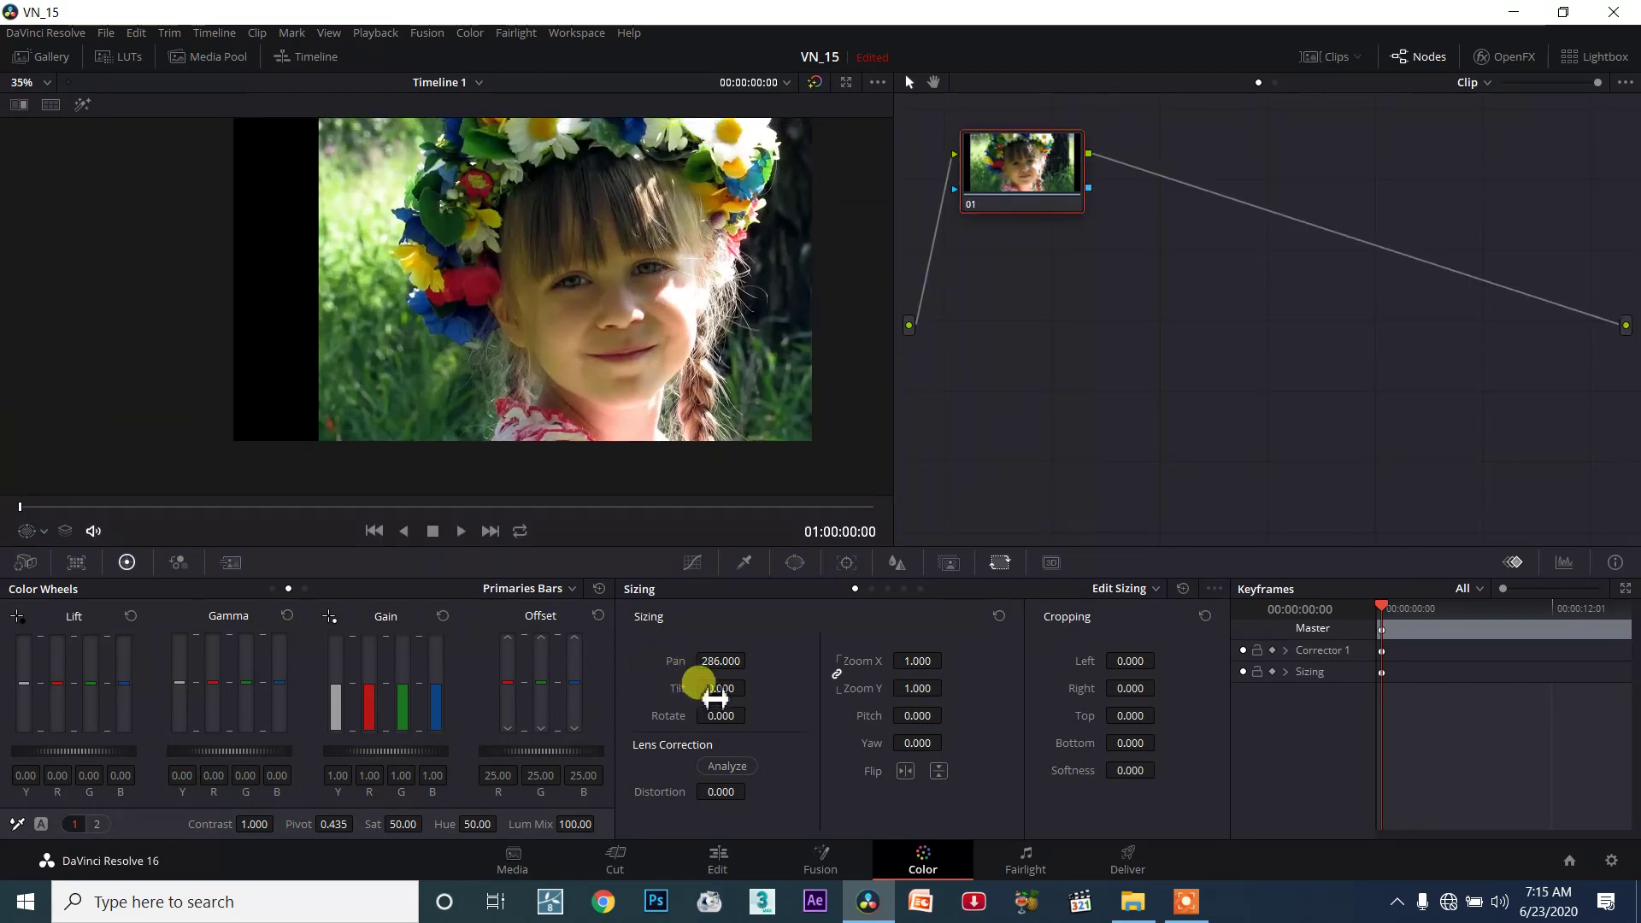
pyautogui.moveTo(722, 702); pyautogui.dragTo(588, 393)
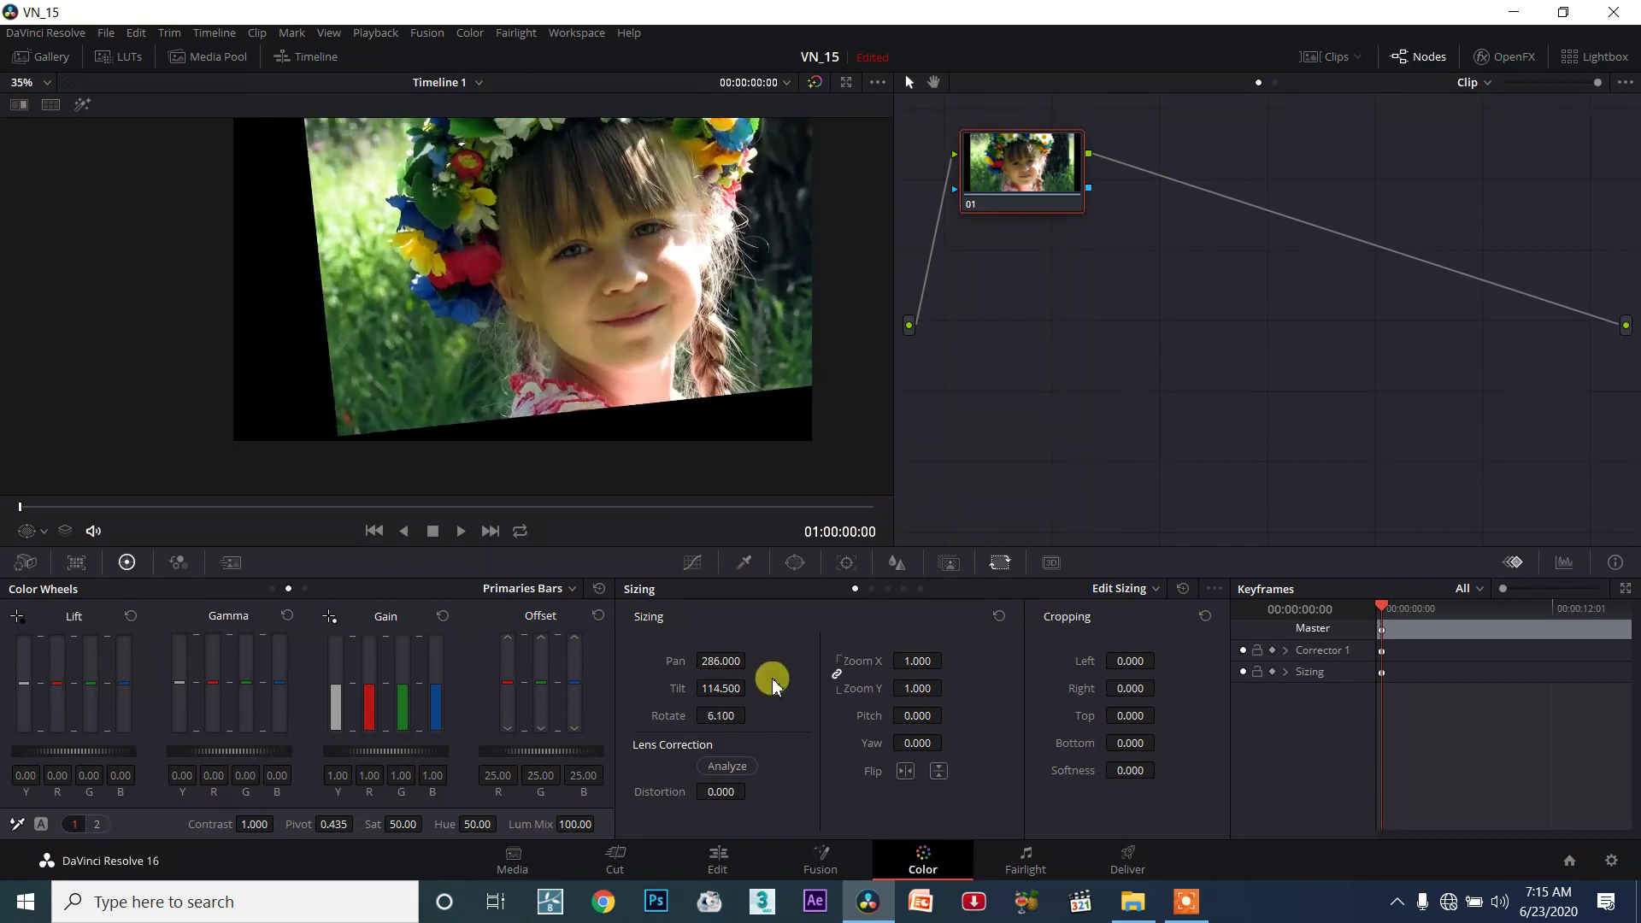
# Set the portrait clip's Rotation Angle to about 134.61 on the Edit page and return to the Color page.
pyautogui.click(728, 859)
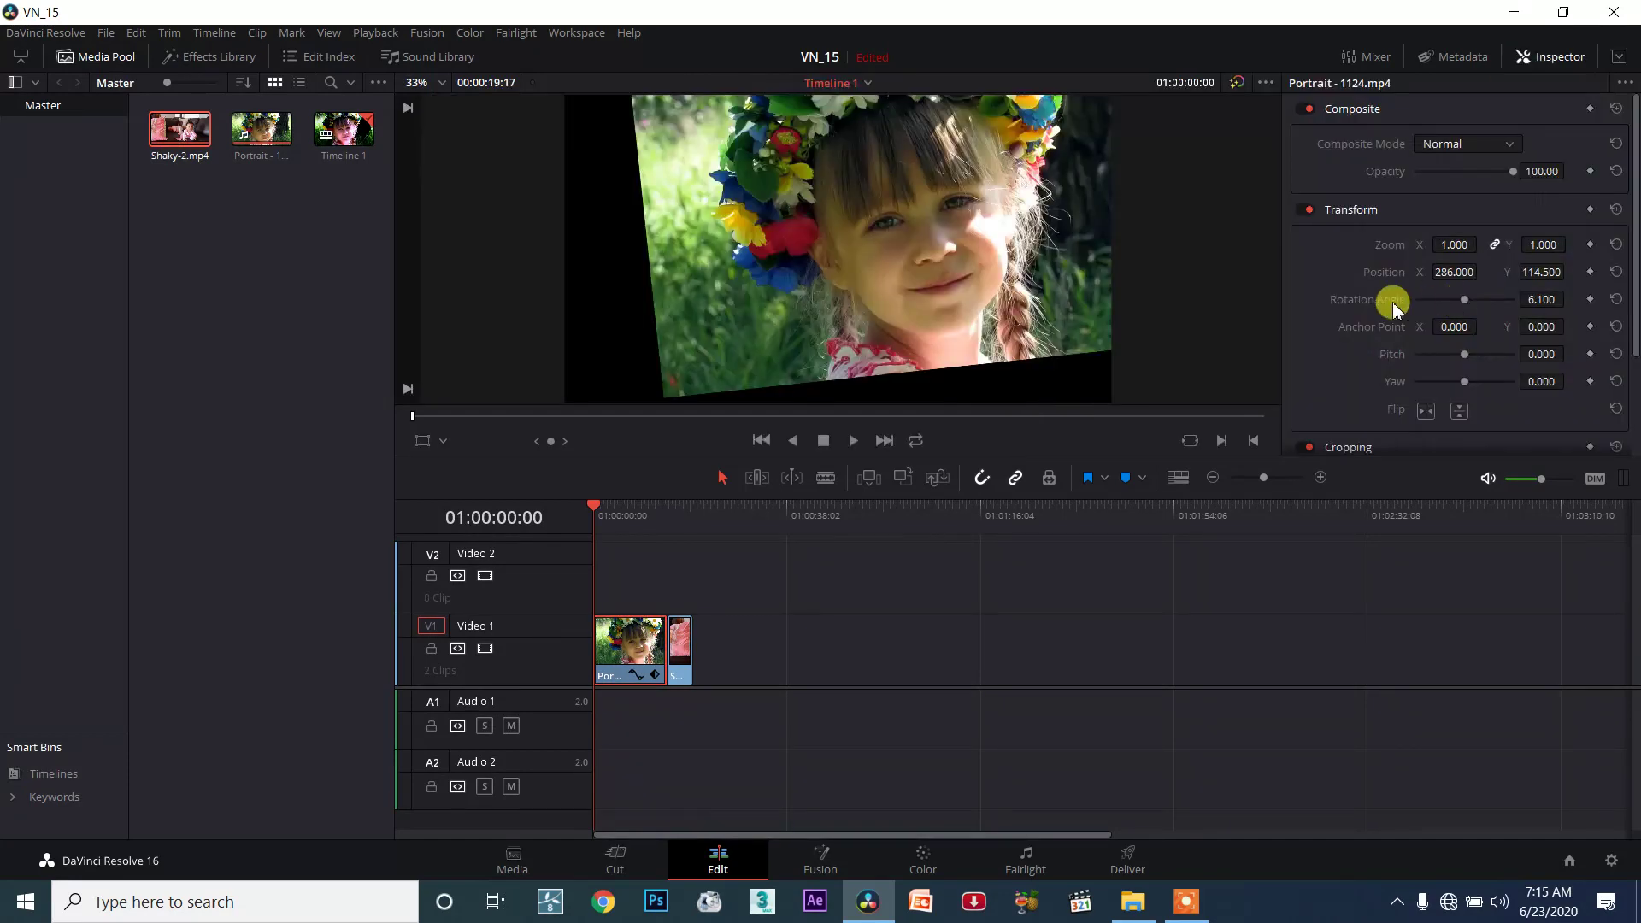
pyautogui.moveTo(1461, 306)
pyautogui.mouseDown()
pyautogui.moveTo(1517, 308)
pyautogui.moveTo(1470, 306)
pyautogui.moveTo(1484, 302)
pyautogui.mouseUp()
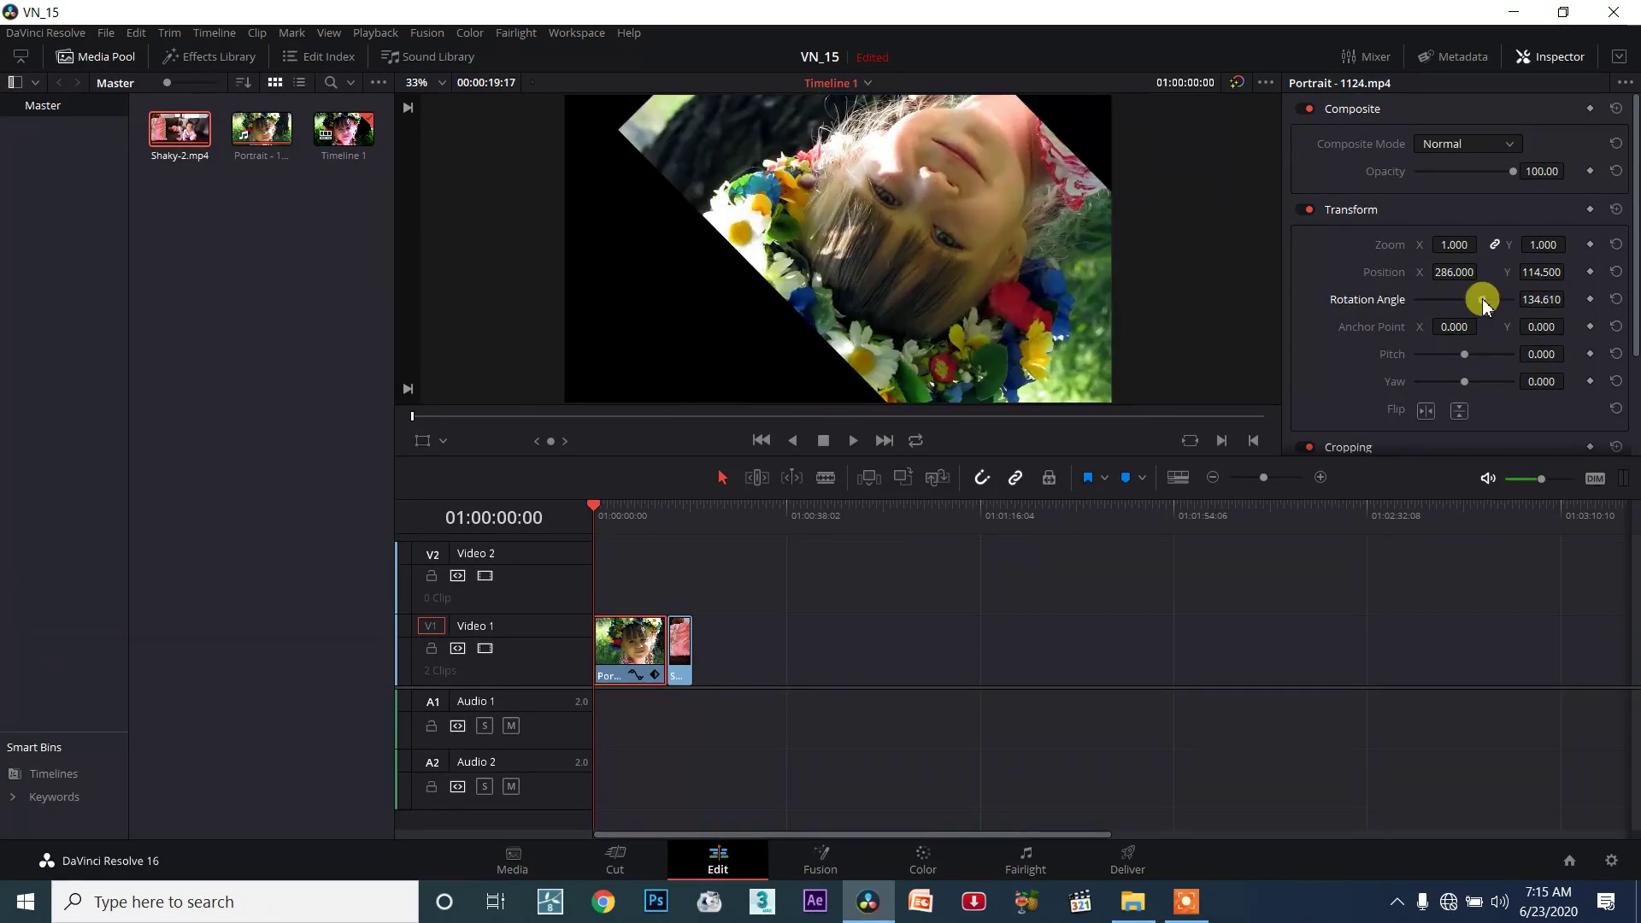
pyautogui.click(960, 857)
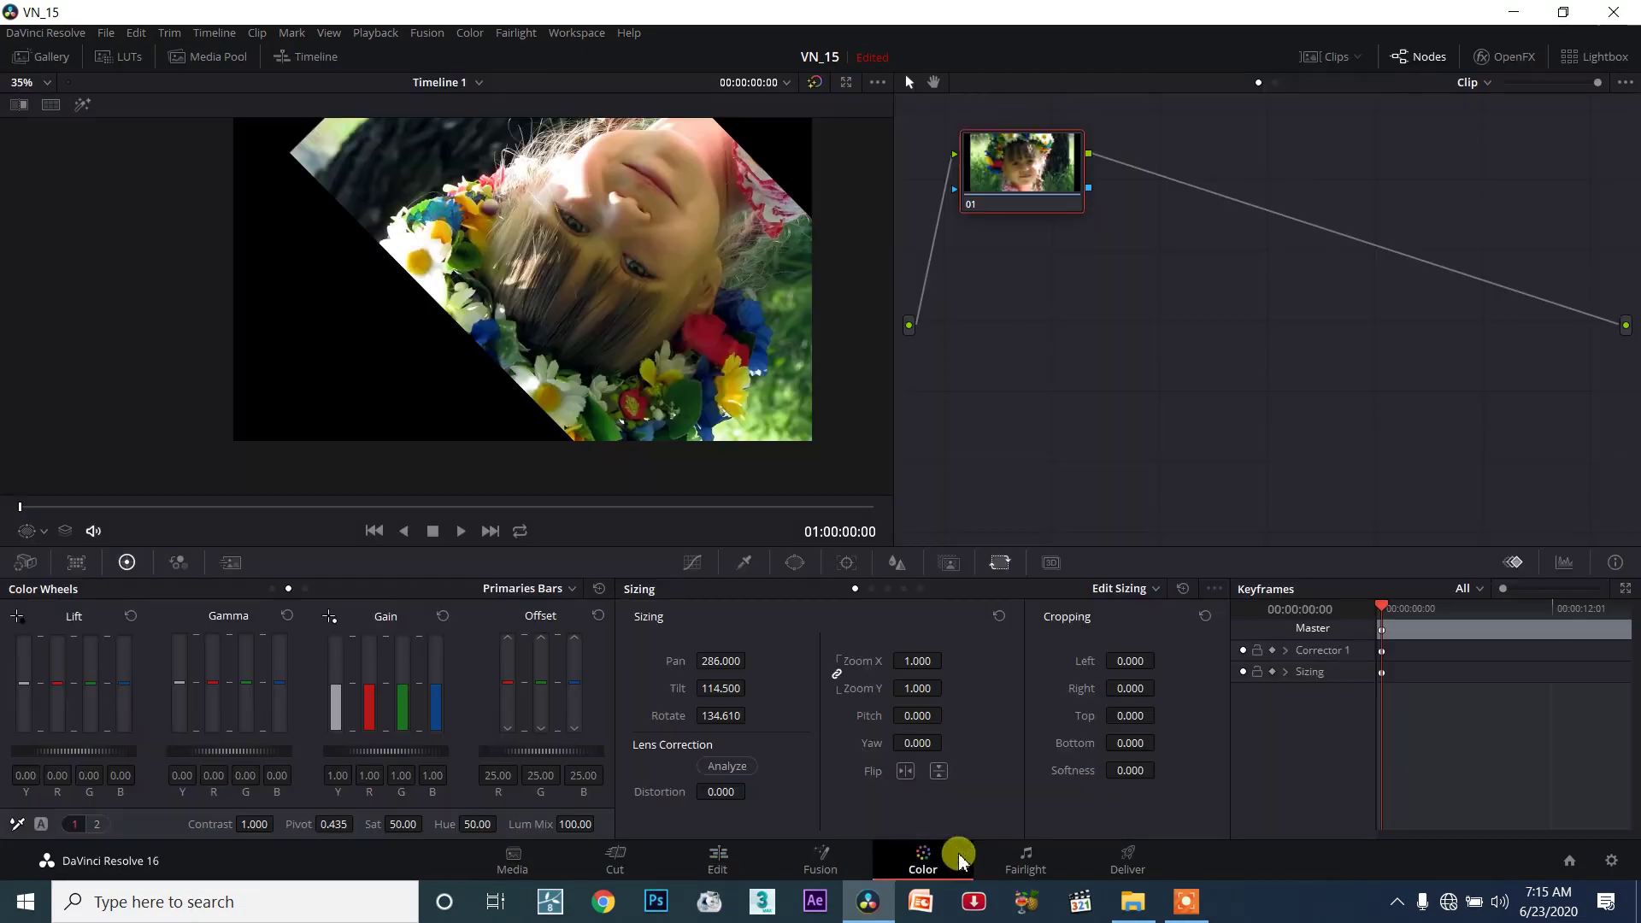
# Reset all Edit Sizing values of the portrait clip.
pyautogui.moveTo(726, 716)
pyautogui.mouseDown()
pyautogui.moveTo(703, 716)
pyautogui.moveTo(766, 744)
pyautogui.moveTo(707, 729)
pyautogui.moveTo(740, 718)
pyautogui.moveTo(689, 722)
pyautogui.moveTo(716, 728)
pyautogui.mouseUp()
pyautogui.click(1202, 617)
pyautogui.click(1183, 589)
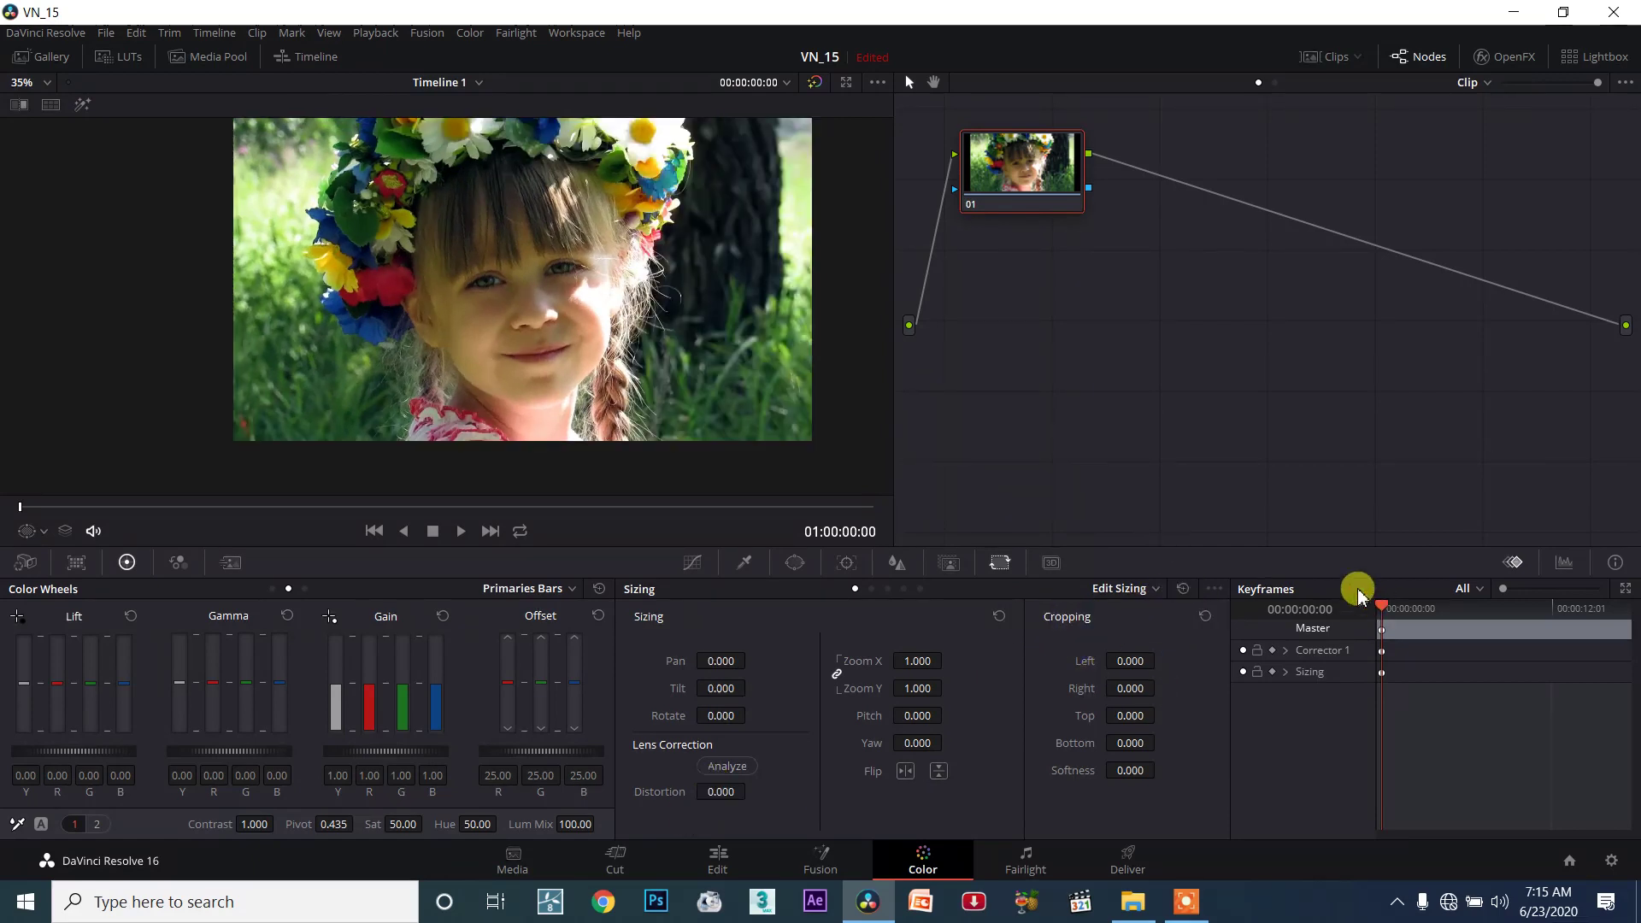
# Switch to Input Sizing, try a pan of about 148.5 on the clip, and reset it.
pyautogui.click(1155, 590)
pyautogui.click(1152, 634)
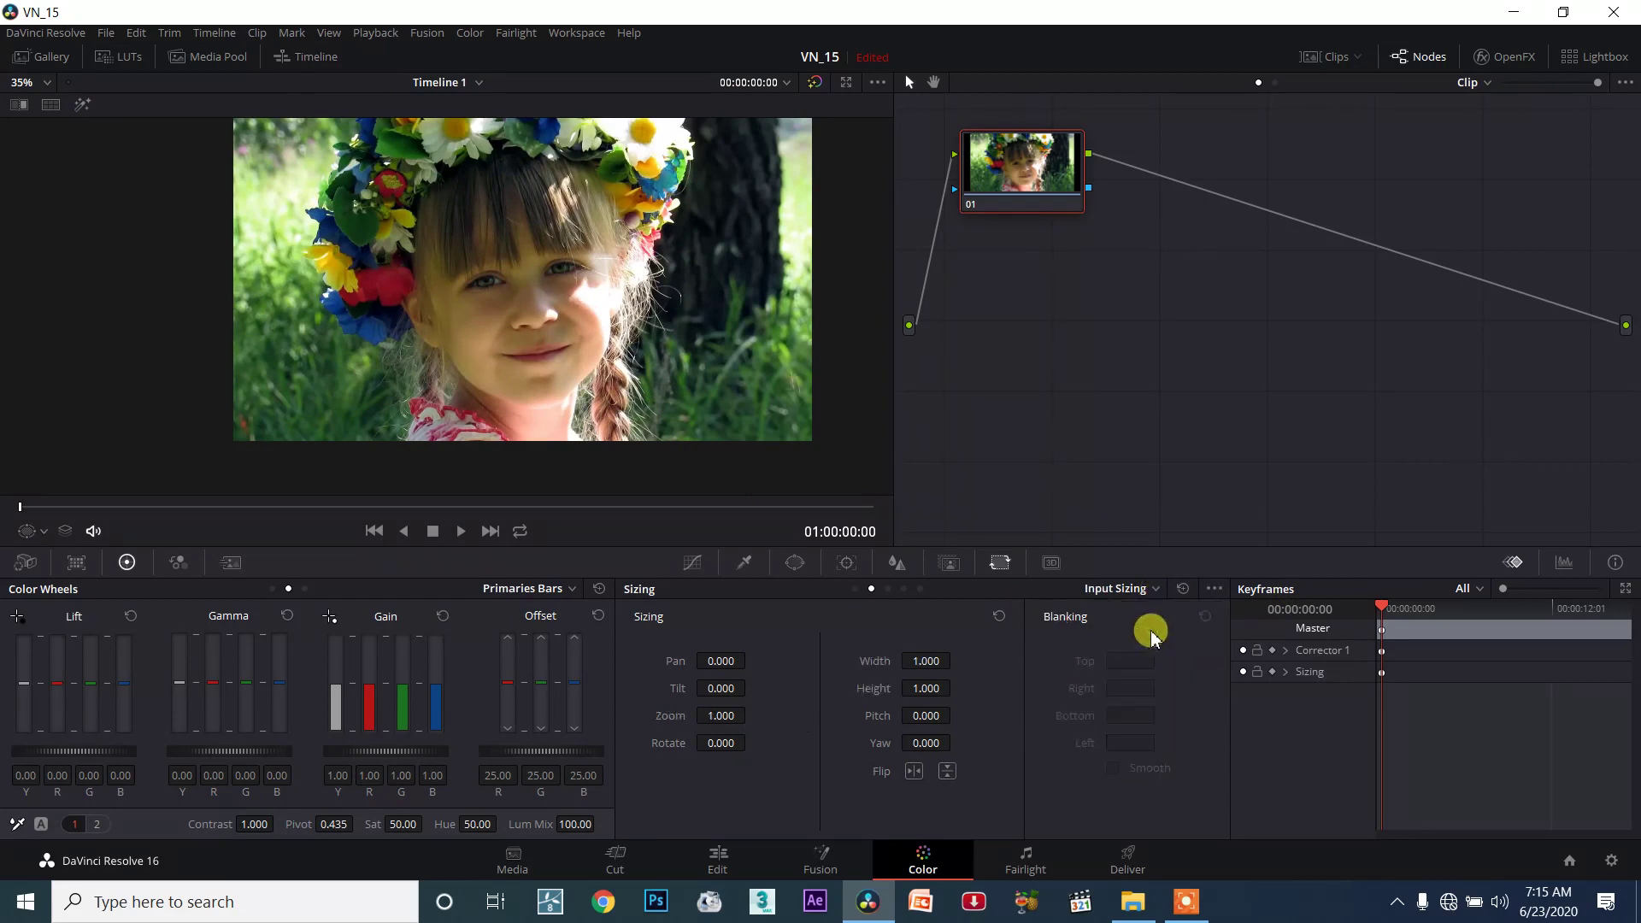
pyautogui.moveTo(715, 660); pyautogui.dragTo(769, 661)
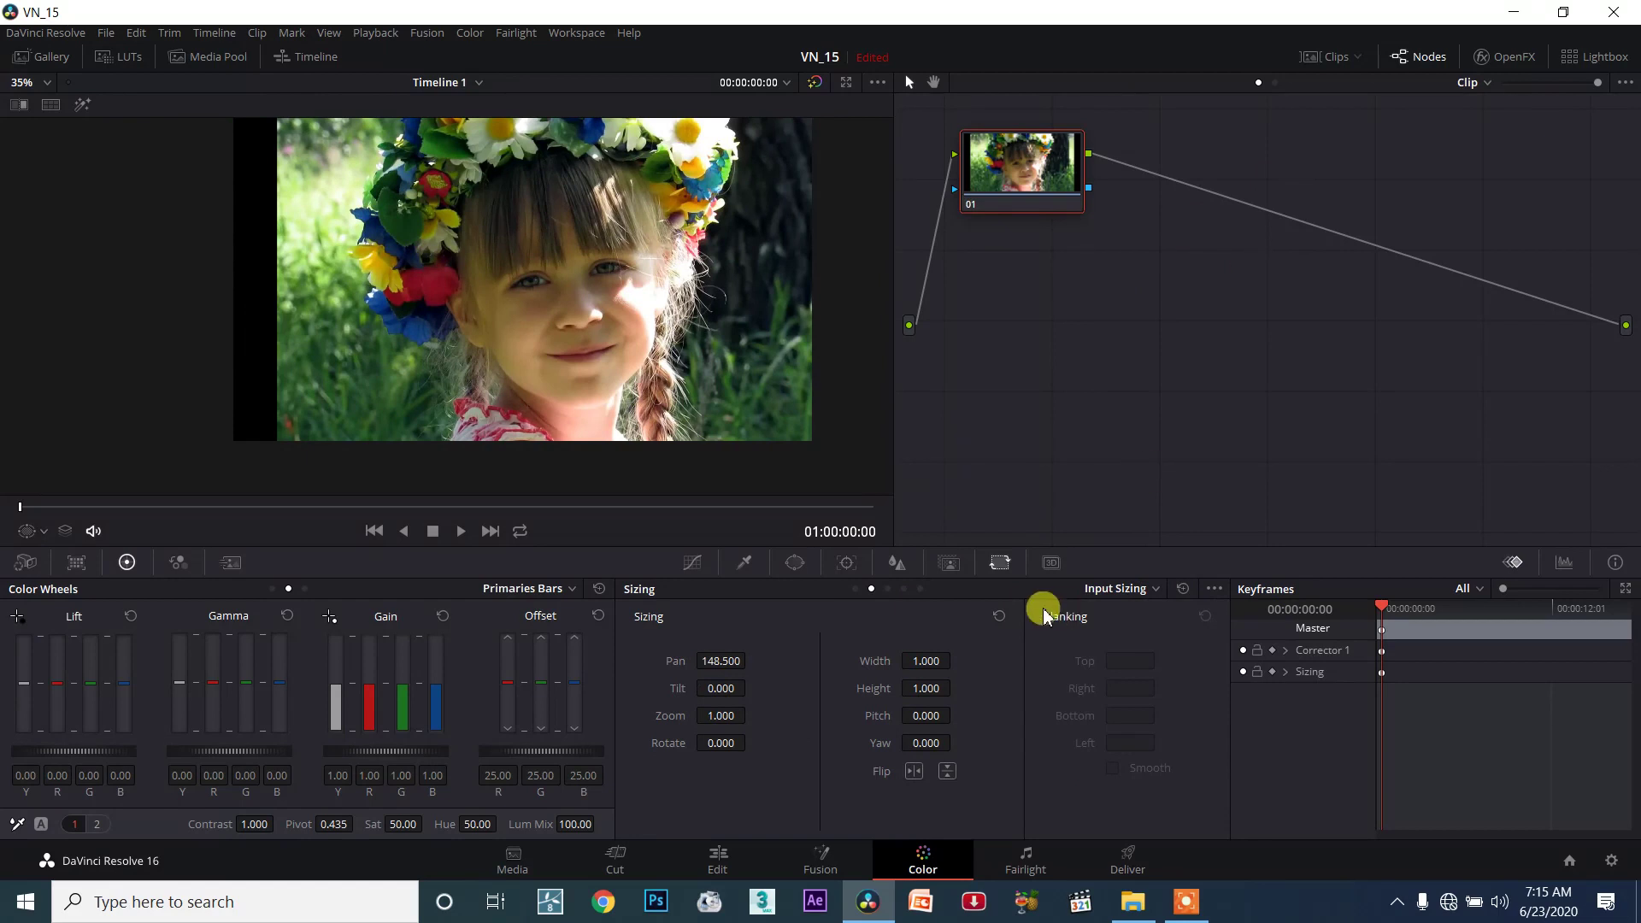
pyautogui.click(1128, 599)
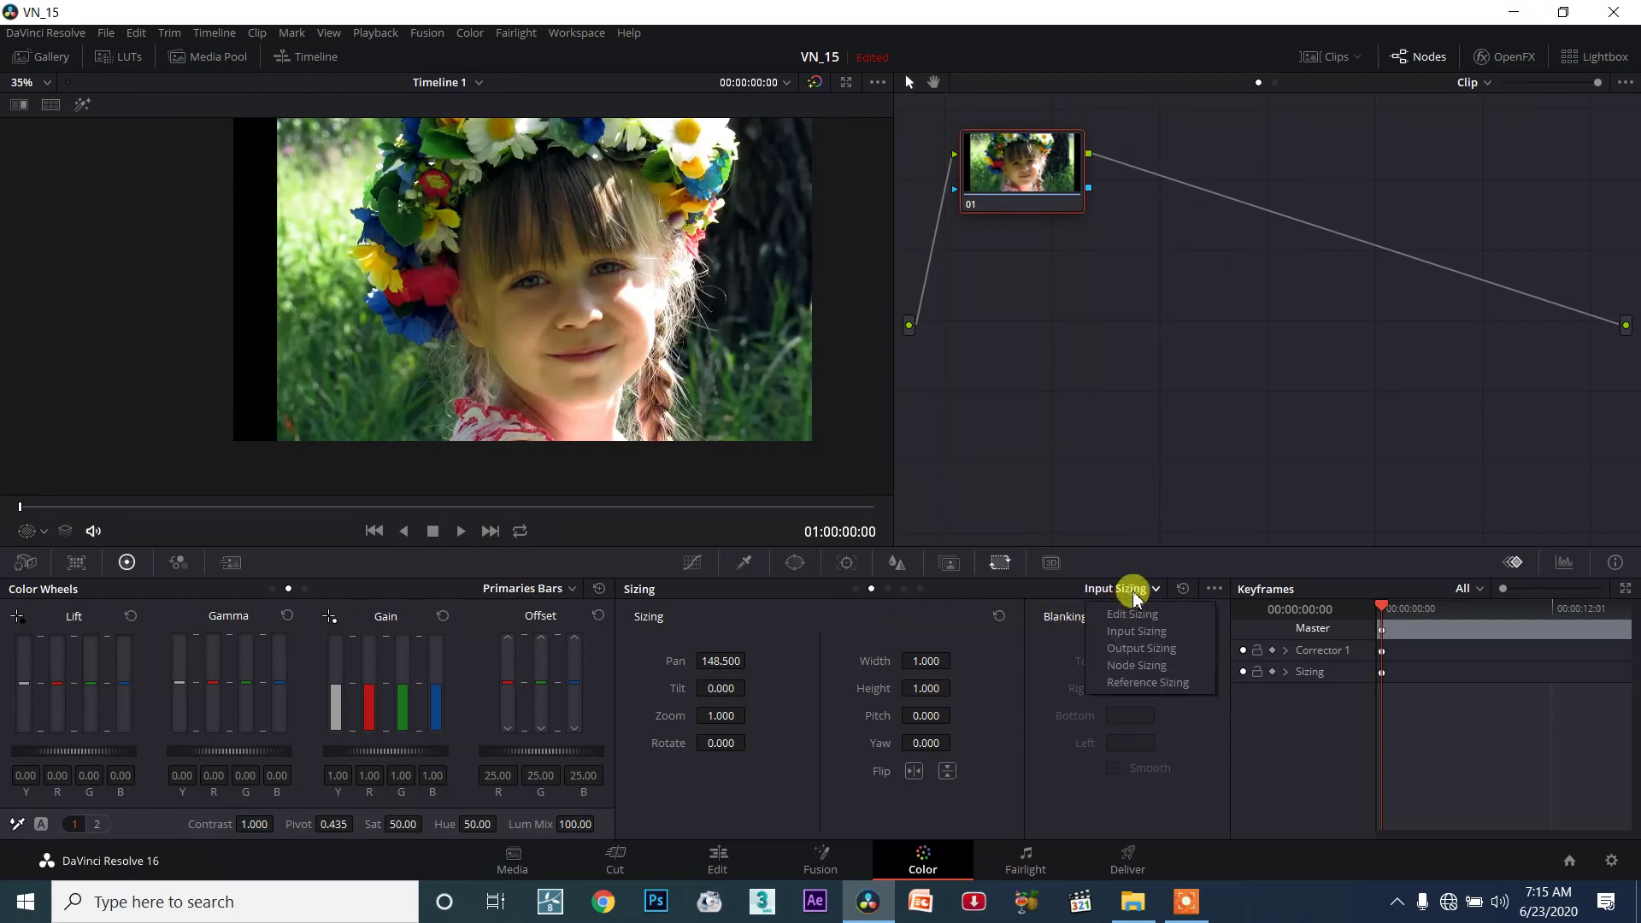
pyautogui.click(1183, 588)
# Look at the Output Sizing controls and their timeline node graph, and return to Input Sizing.
pyautogui.click(1141, 589)
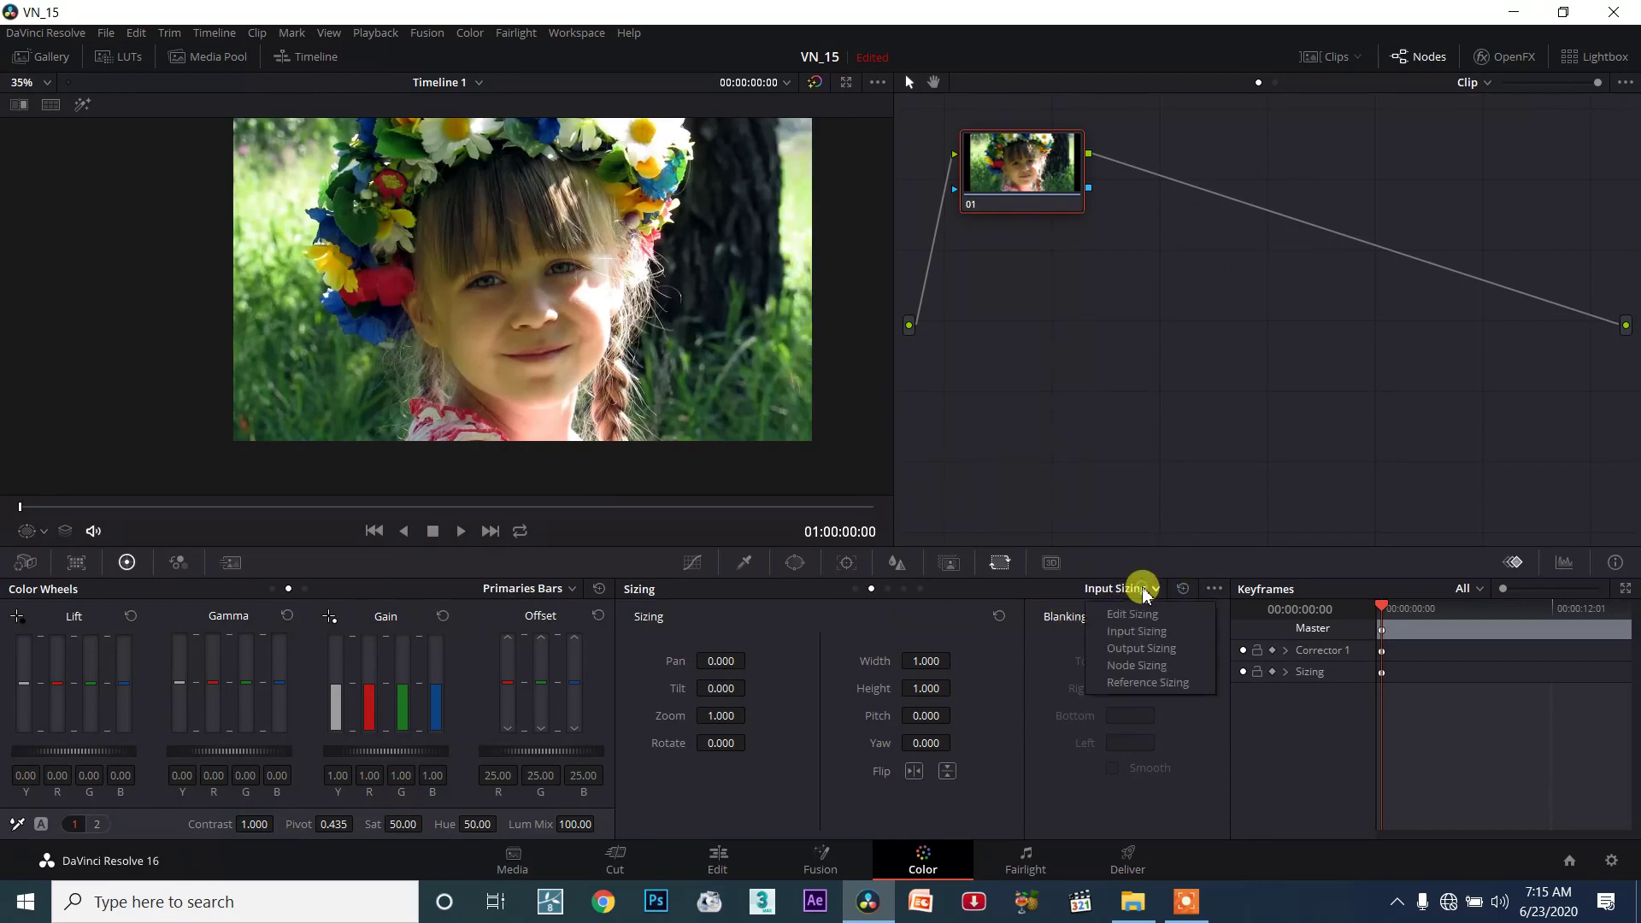
pyautogui.click(1141, 648)
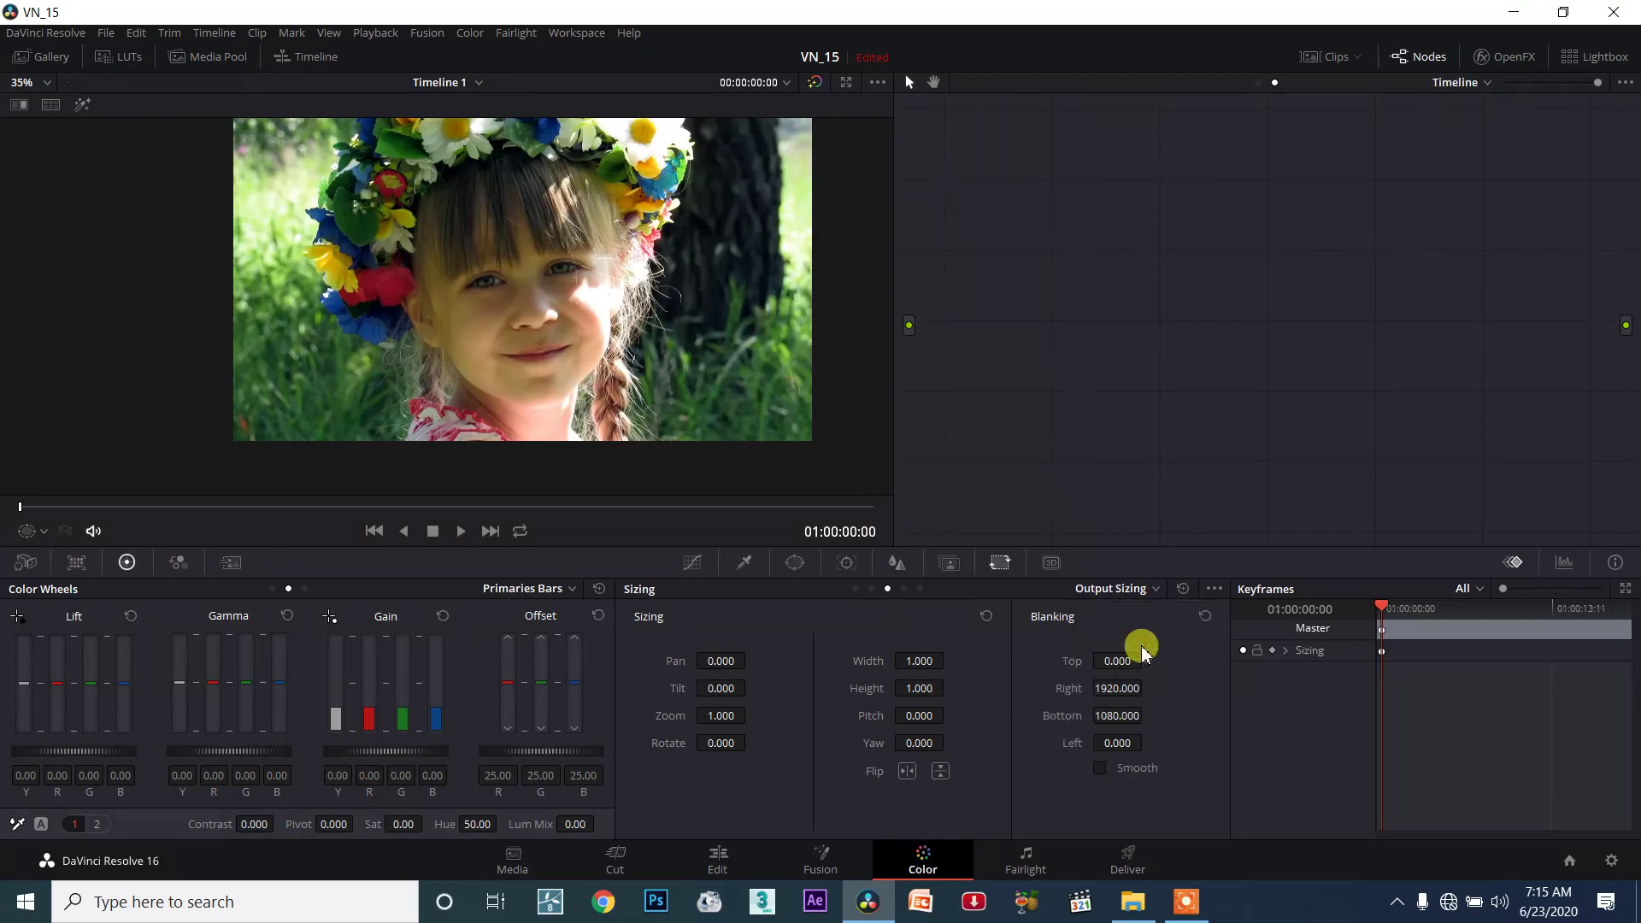
pyautogui.click(1142, 589)
pyautogui.click(1128, 630)
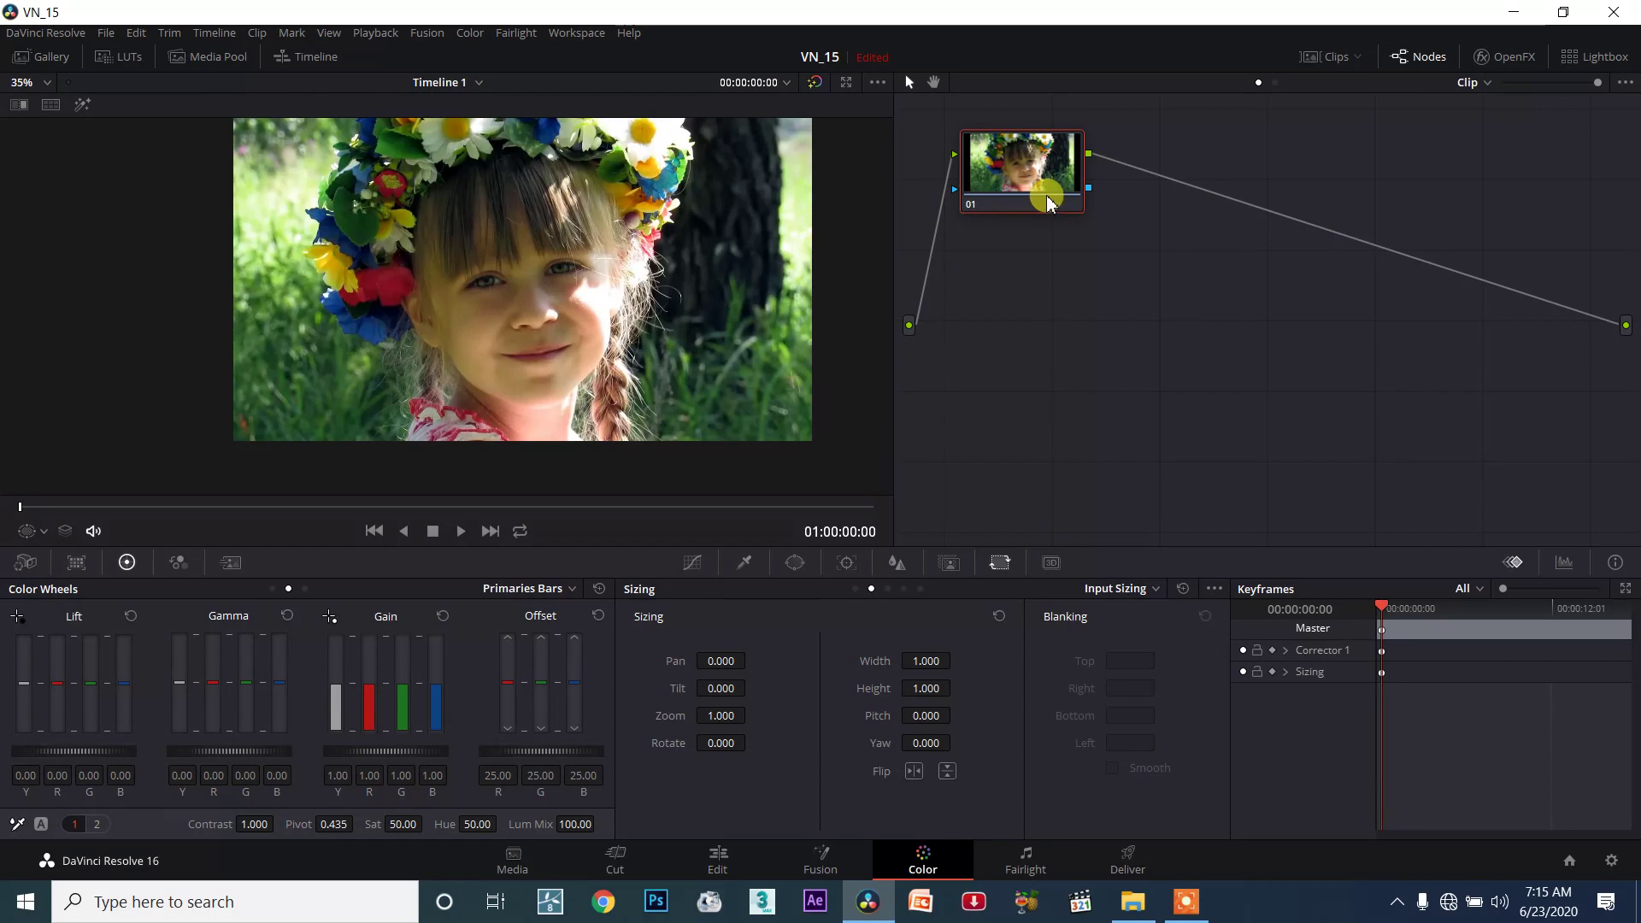
# Add two serial nodes after node 01 and arrange nodes 02 and 03 lower in the node graph.
pyautogui.hotkey('alt', 's')
pyautogui.hotkey('alt', 's')
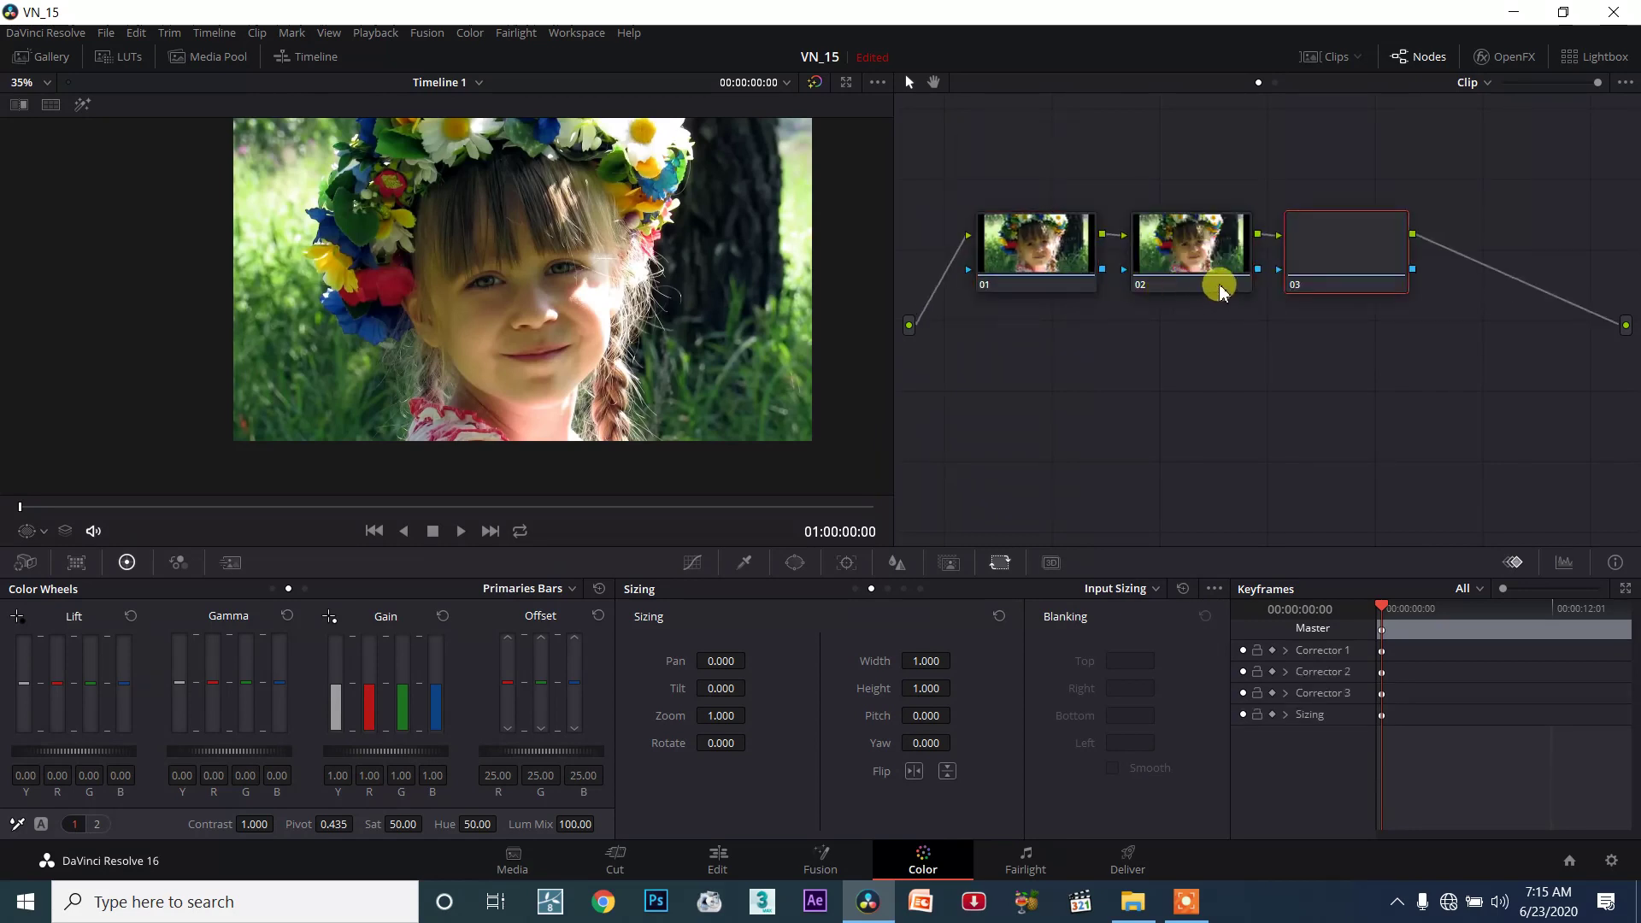
pyautogui.moveTo(1191, 256); pyautogui.dragTo(1142, 341)
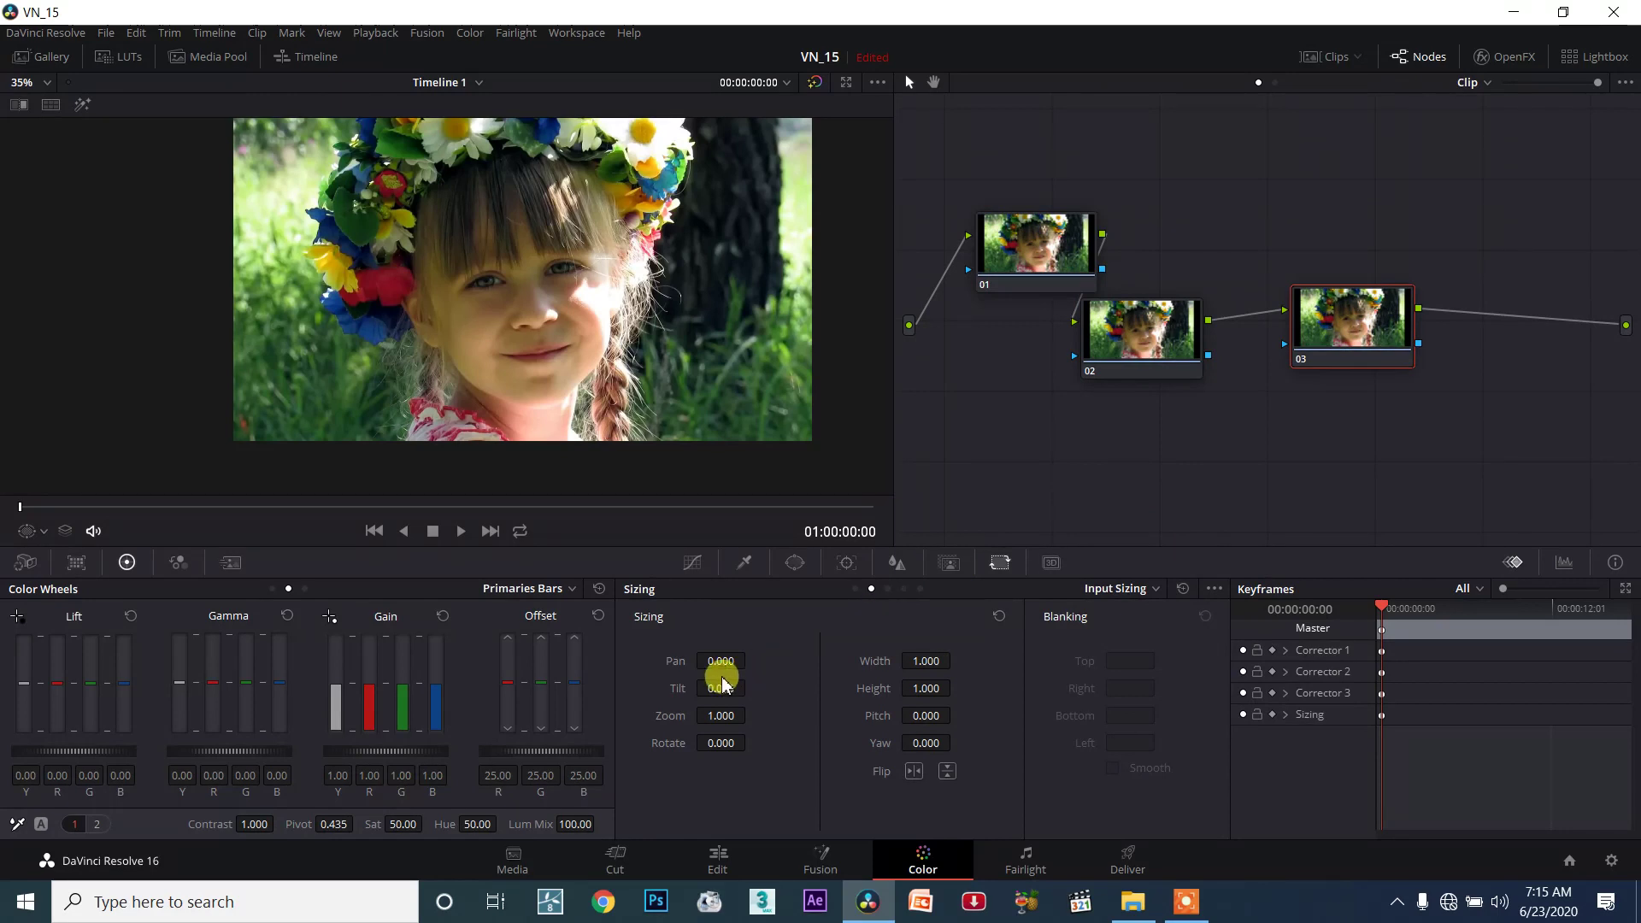
# Set the Input Sizing pan to 89 and spread nodes 02 and 03 further apart, leaving node 01 selected.
pyautogui.moveTo(728, 665); pyautogui.dragTo(736, 664)
pyautogui.moveTo(1115, 314); pyautogui.dragTo(1133, 415)
pyautogui.moveTo(1368, 312); pyautogui.dragTo(1393, 275)
pyautogui.click(993, 236)
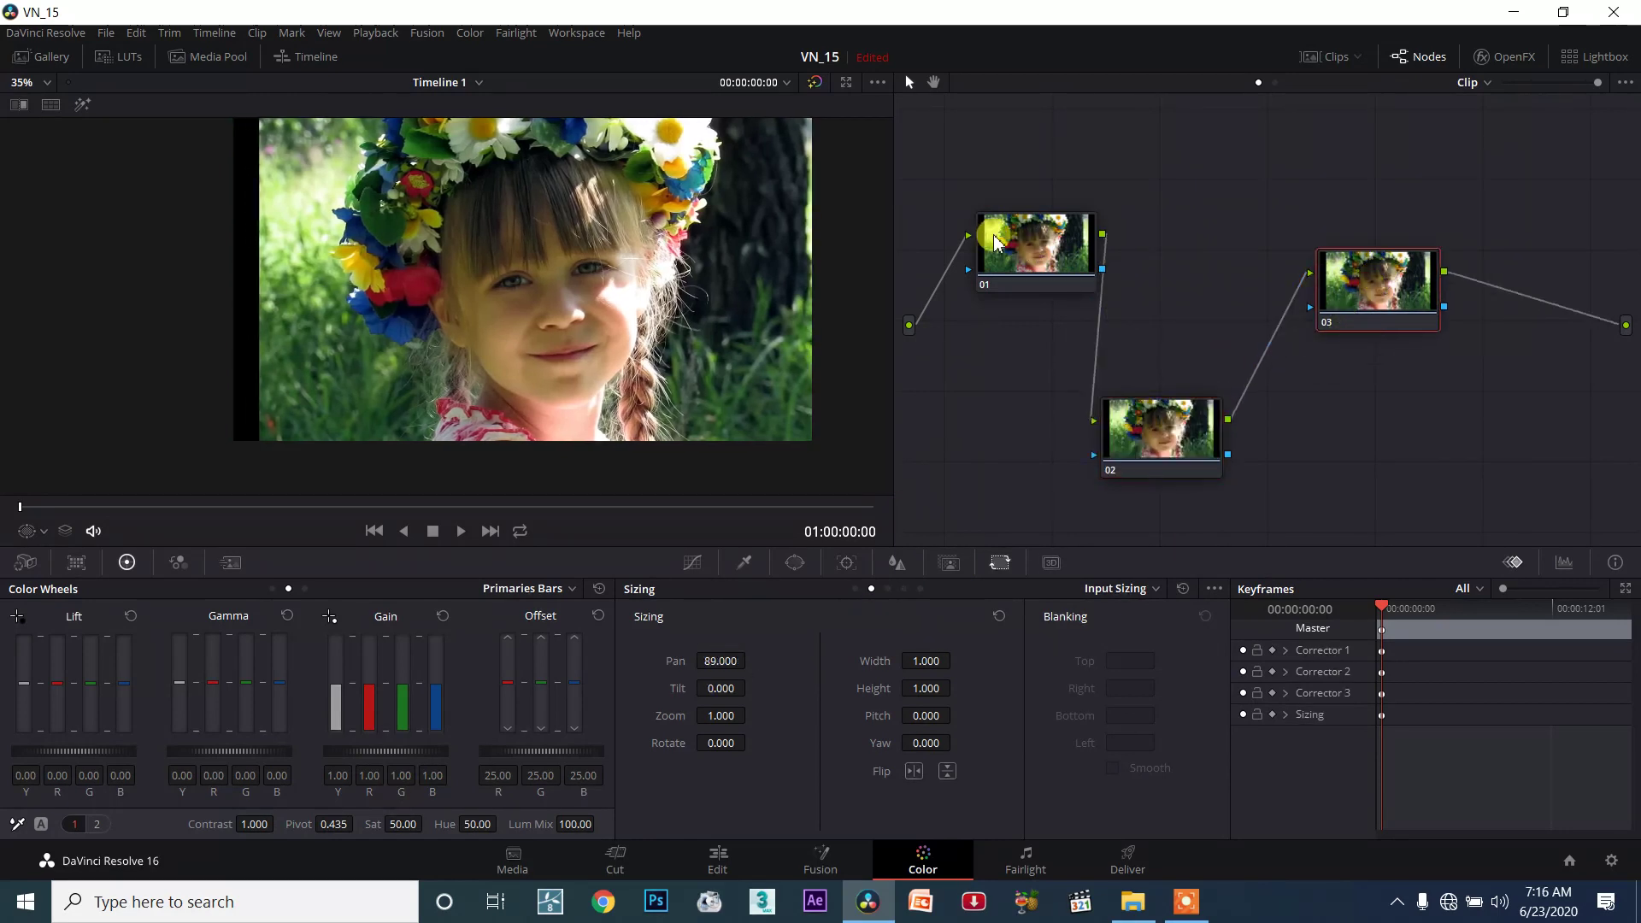
# Clear the pan in Input Sizing and switch to Output Sizing.
pyautogui.click(1078, 584)
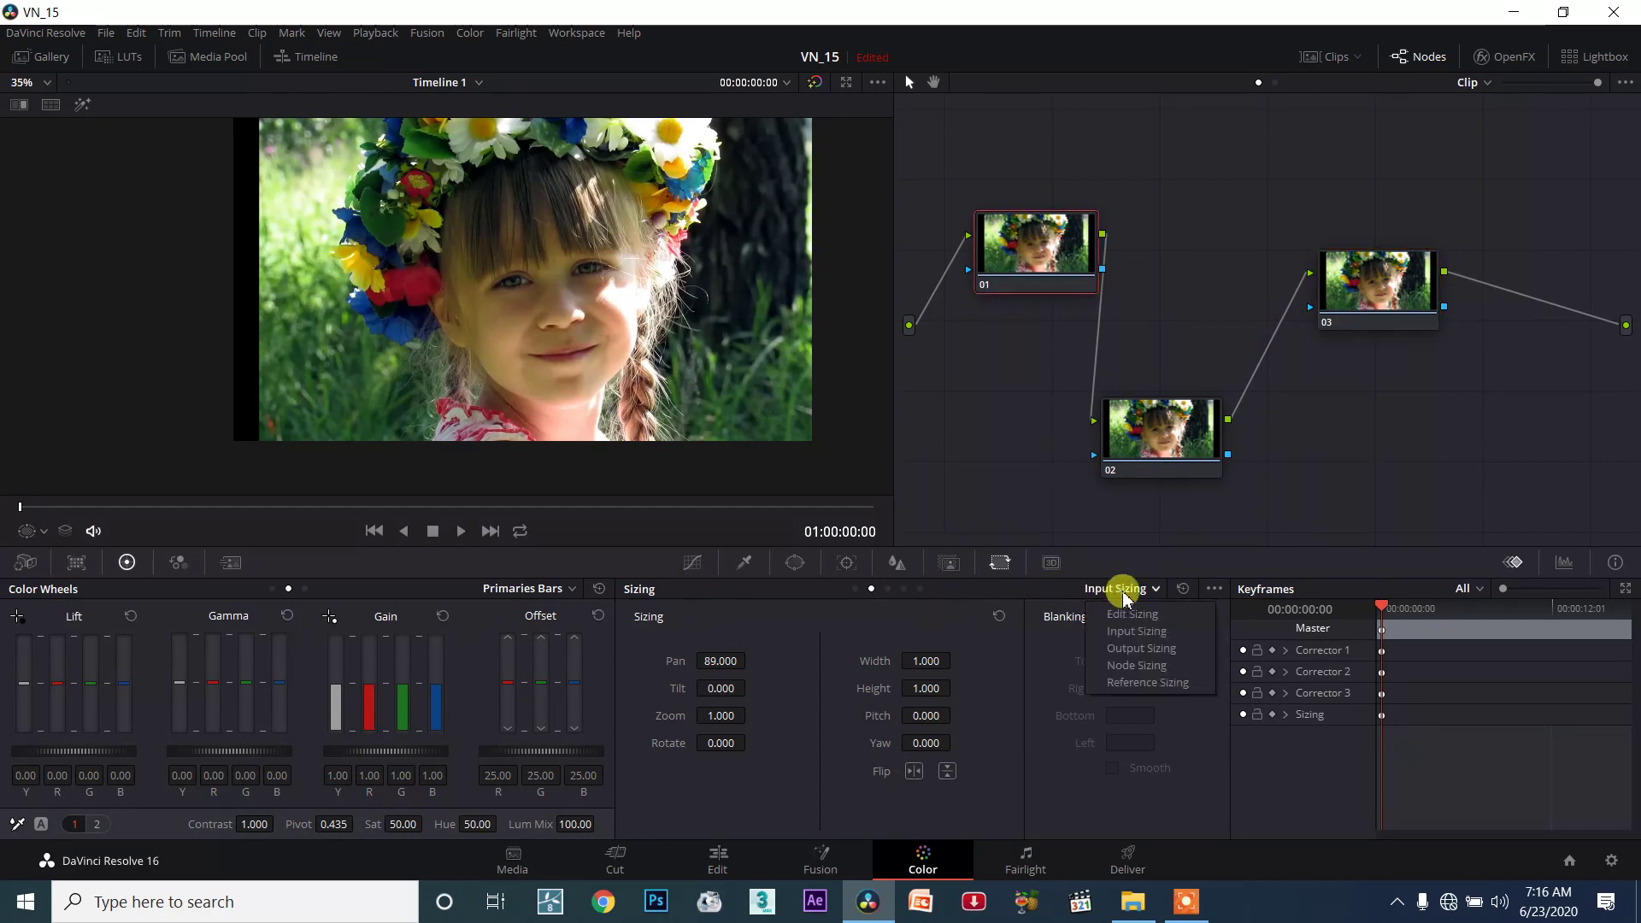
pyautogui.click(1115, 637)
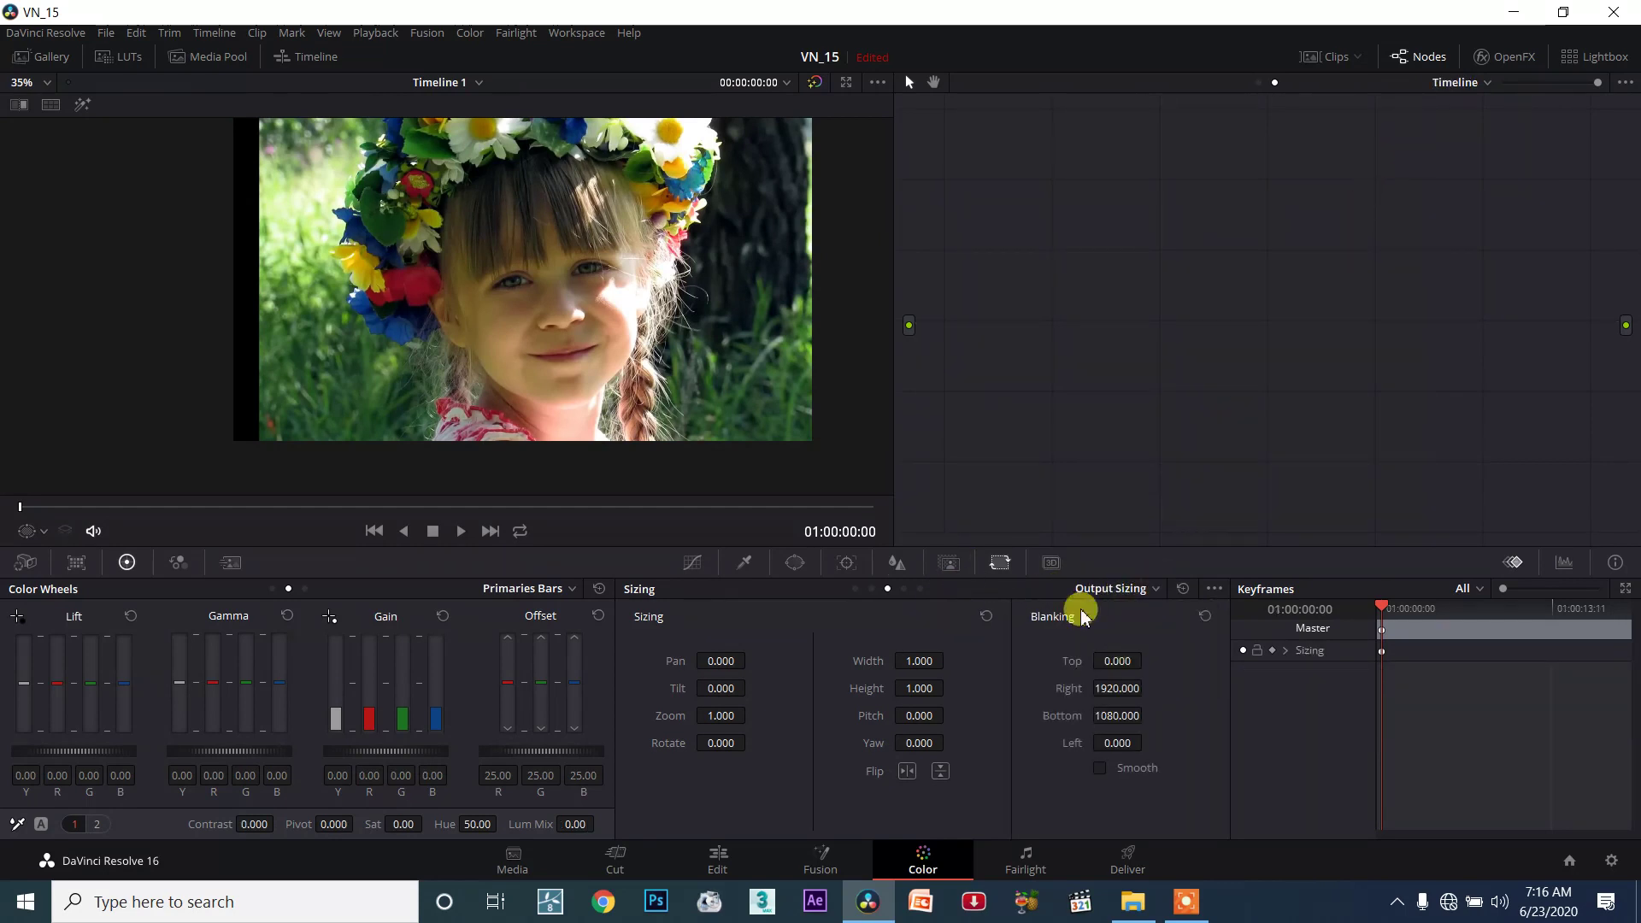
pyautogui.click(1137, 587)
pyautogui.click(1137, 634)
pyautogui.click(1154, 588)
pyautogui.click(1141, 650)
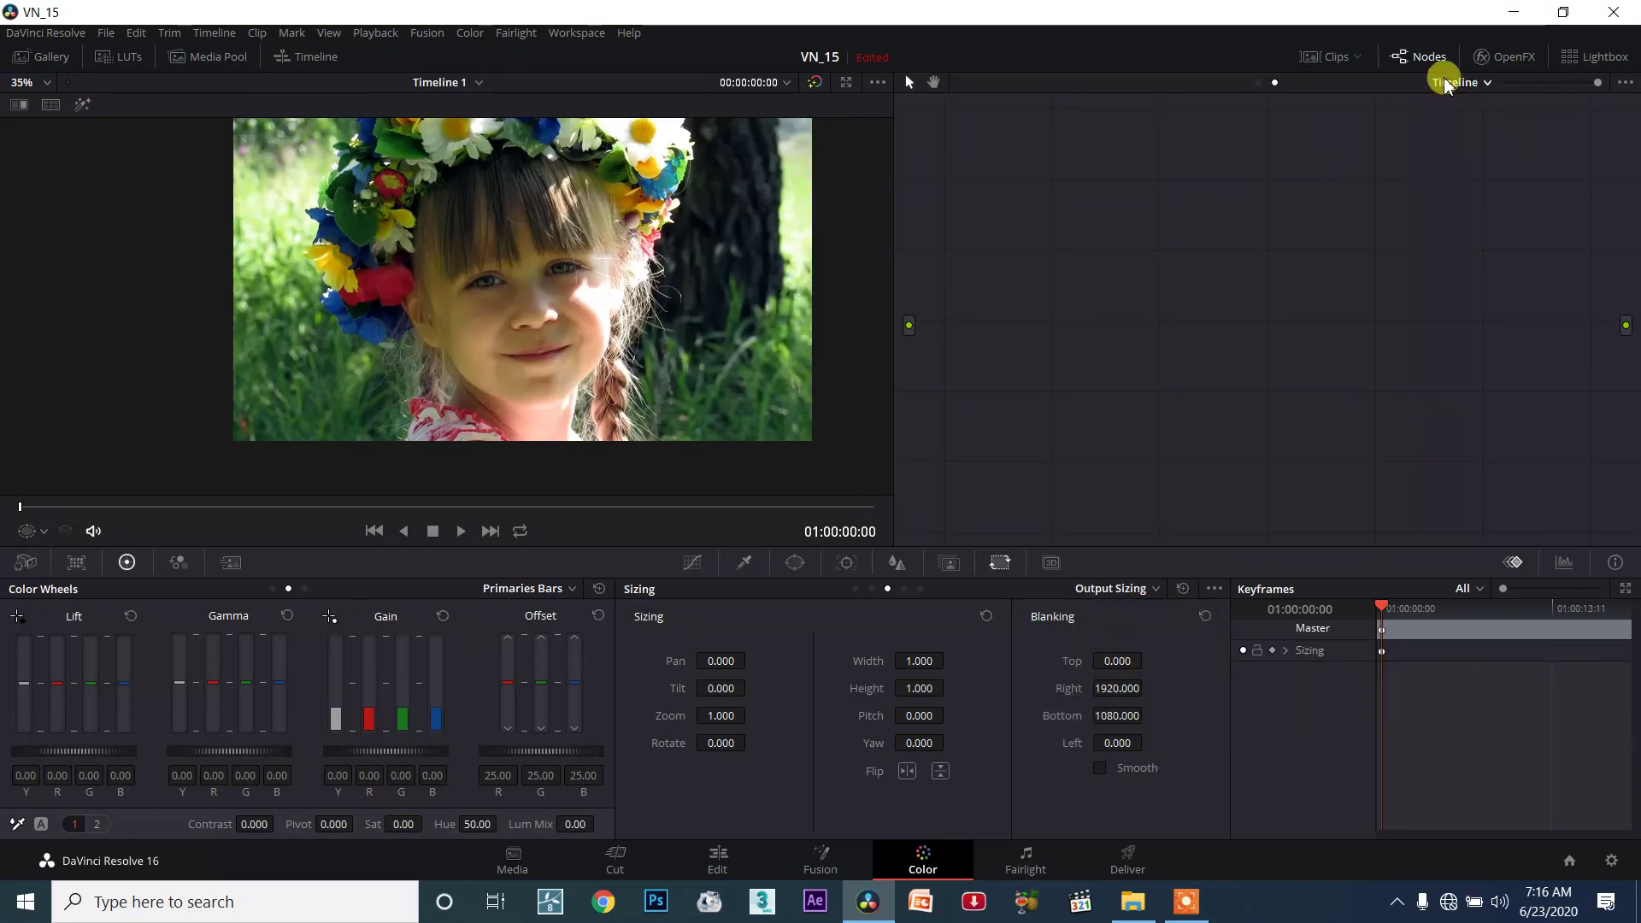
# Compare the node graph shown in Input Sizing with the one in Output Sizing.
pyautogui.click(1126, 588)
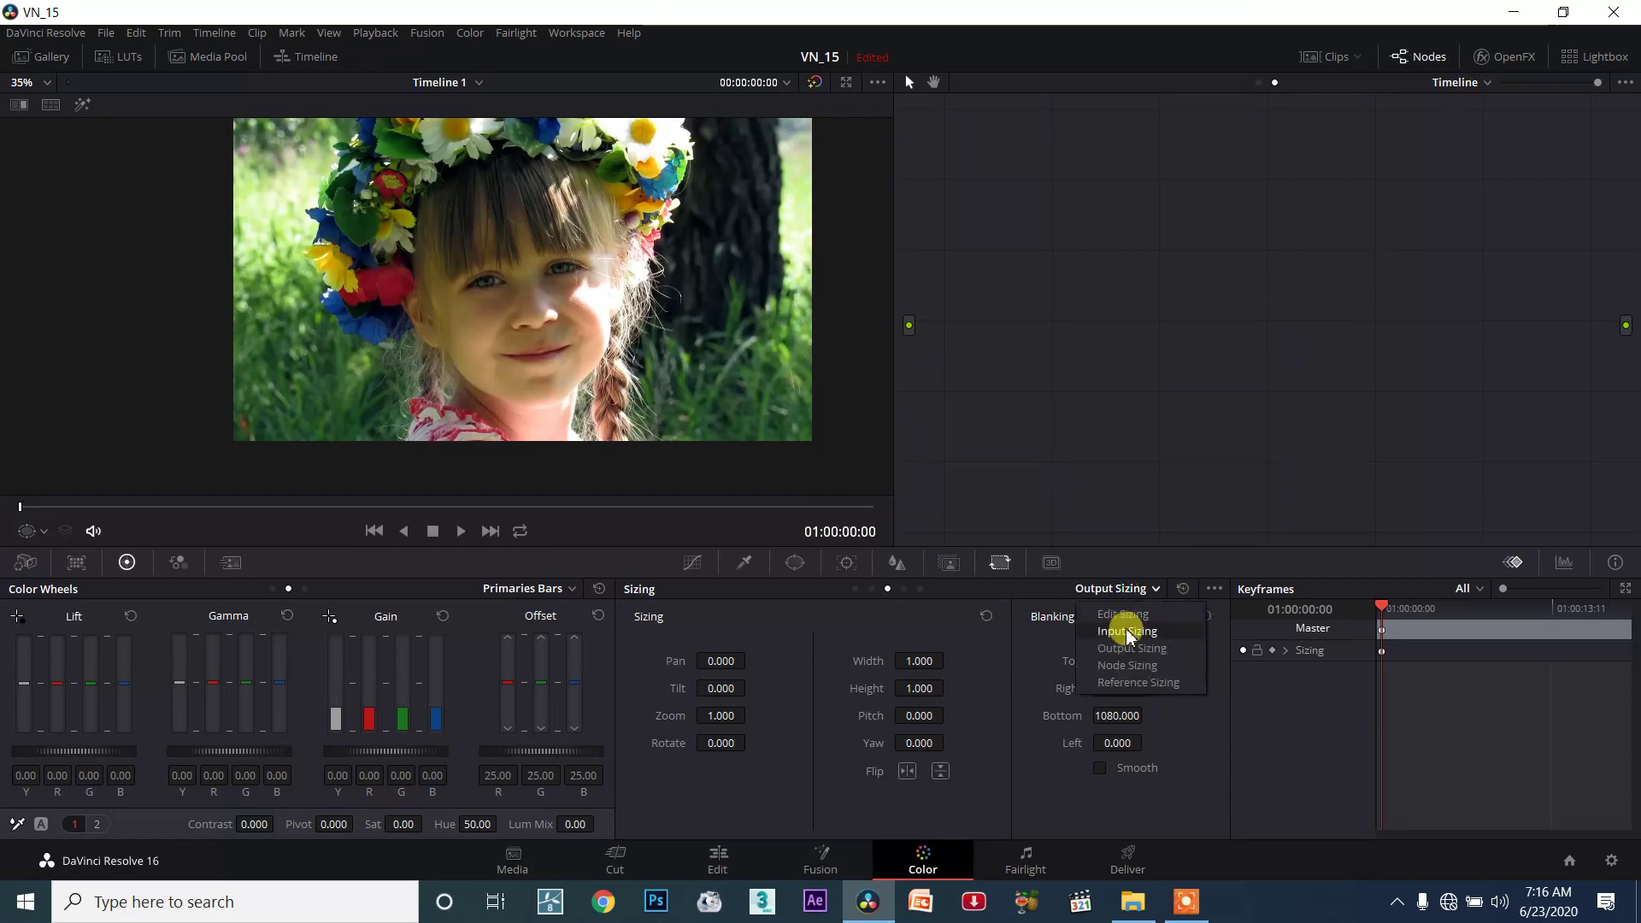
pyautogui.click(1128, 632)
pyautogui.click(1119, 602)
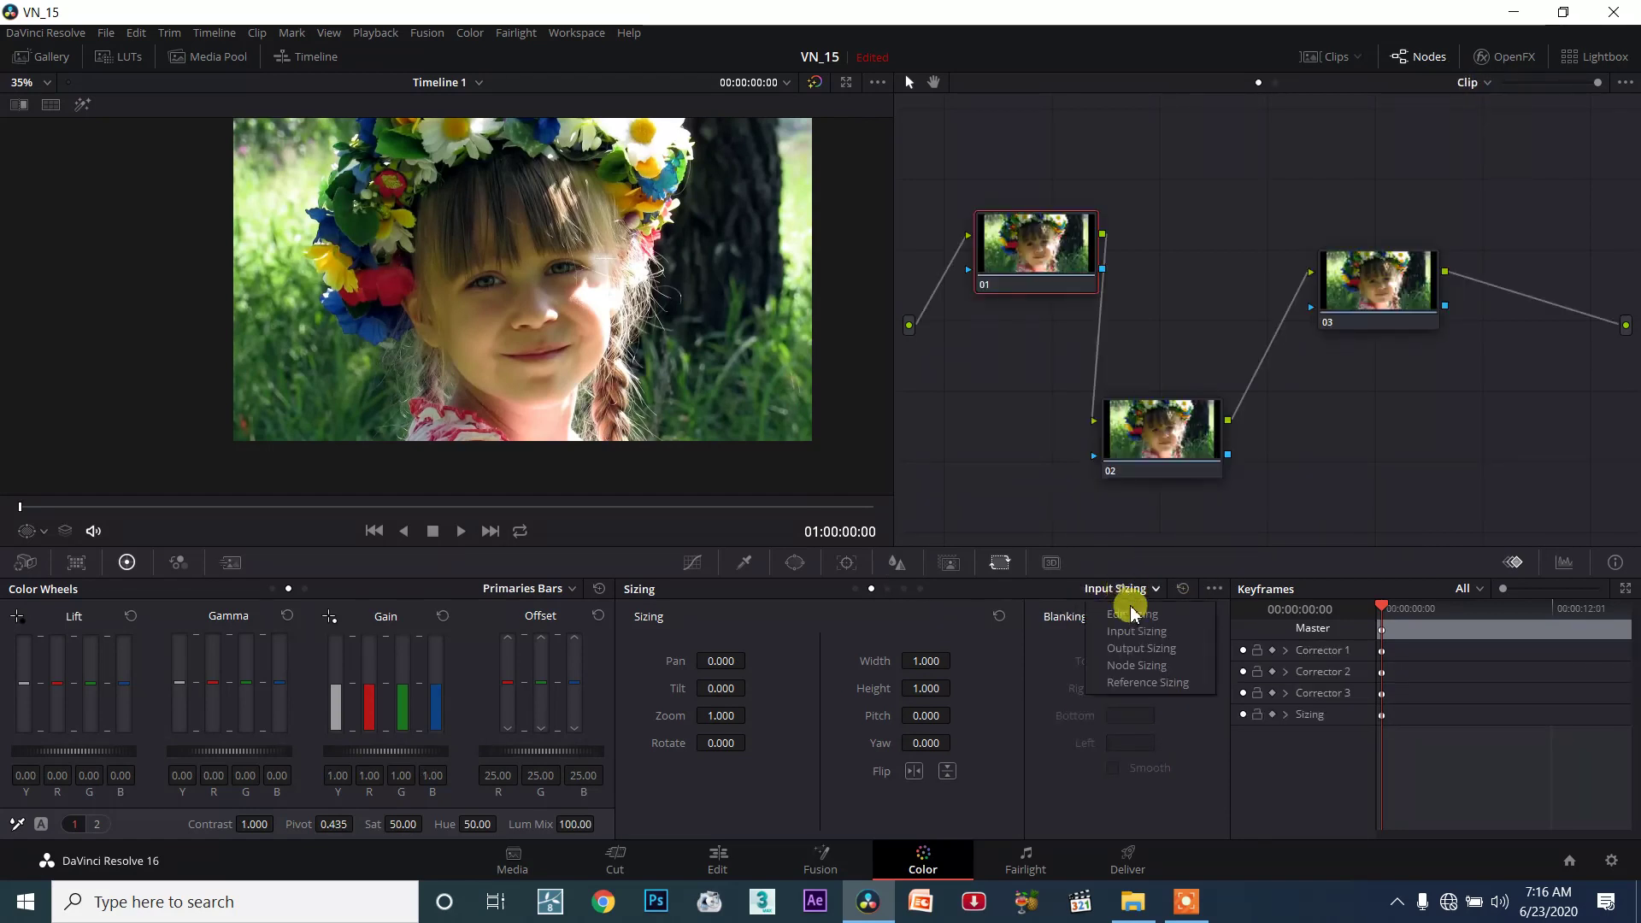
pyautogui.click(1140, 647)
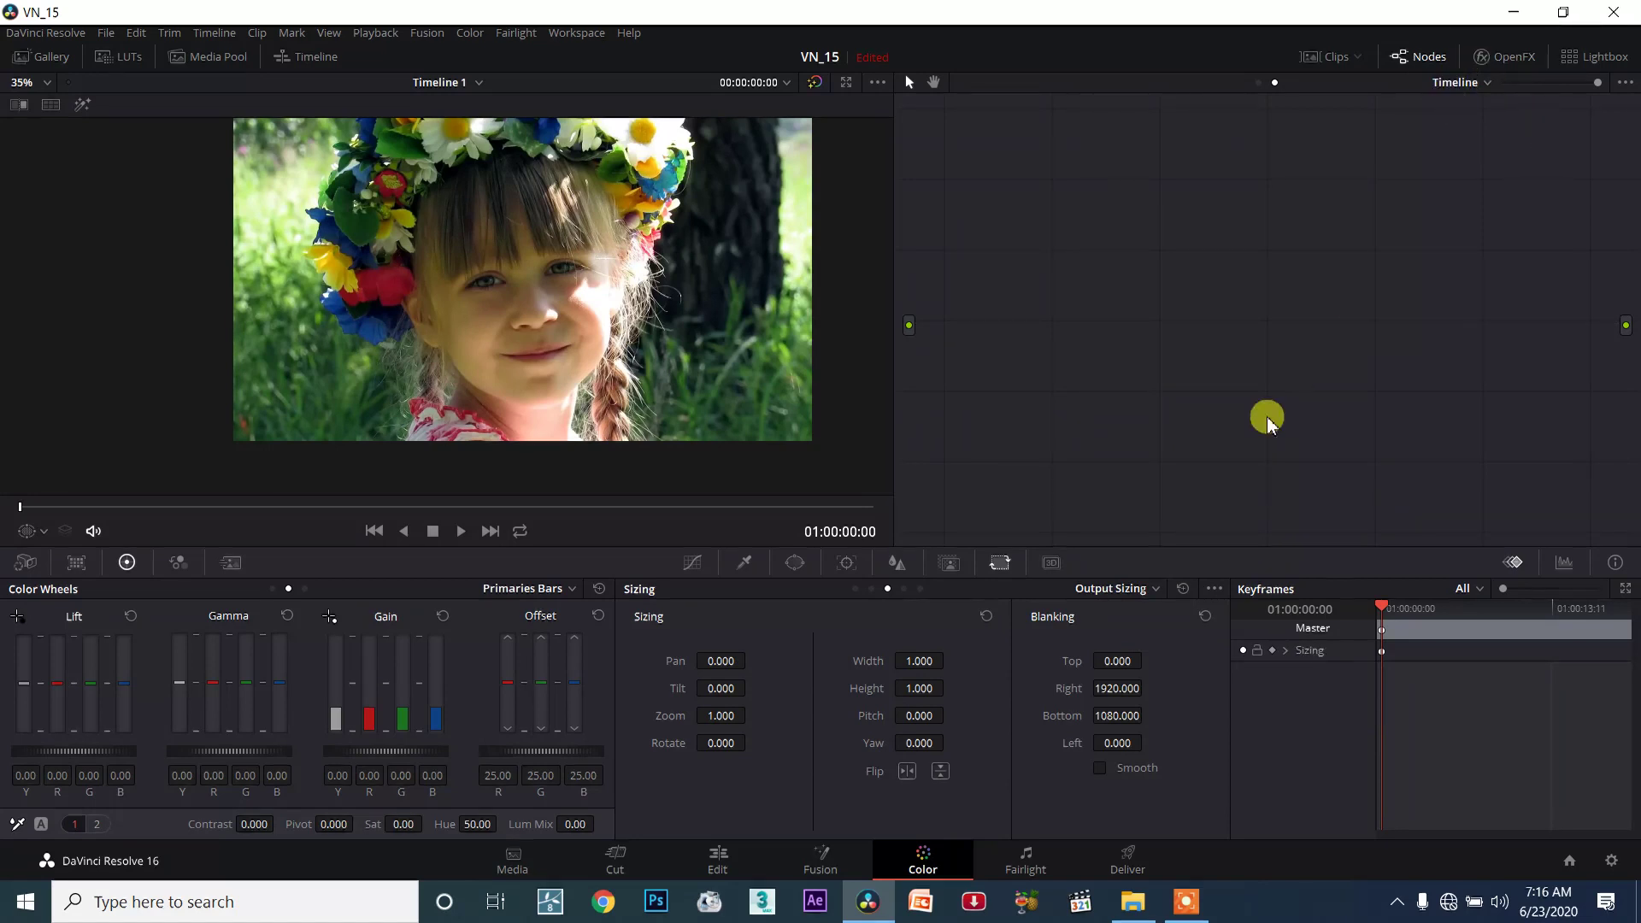
# Show the clip thumbnails and, with clip 01 current, set the Output Sizing pan to 128.5, tilt to 124 and rotation to 4.05.
pyautogui.click(1325, 55)
pyautogui.click(140, 513)
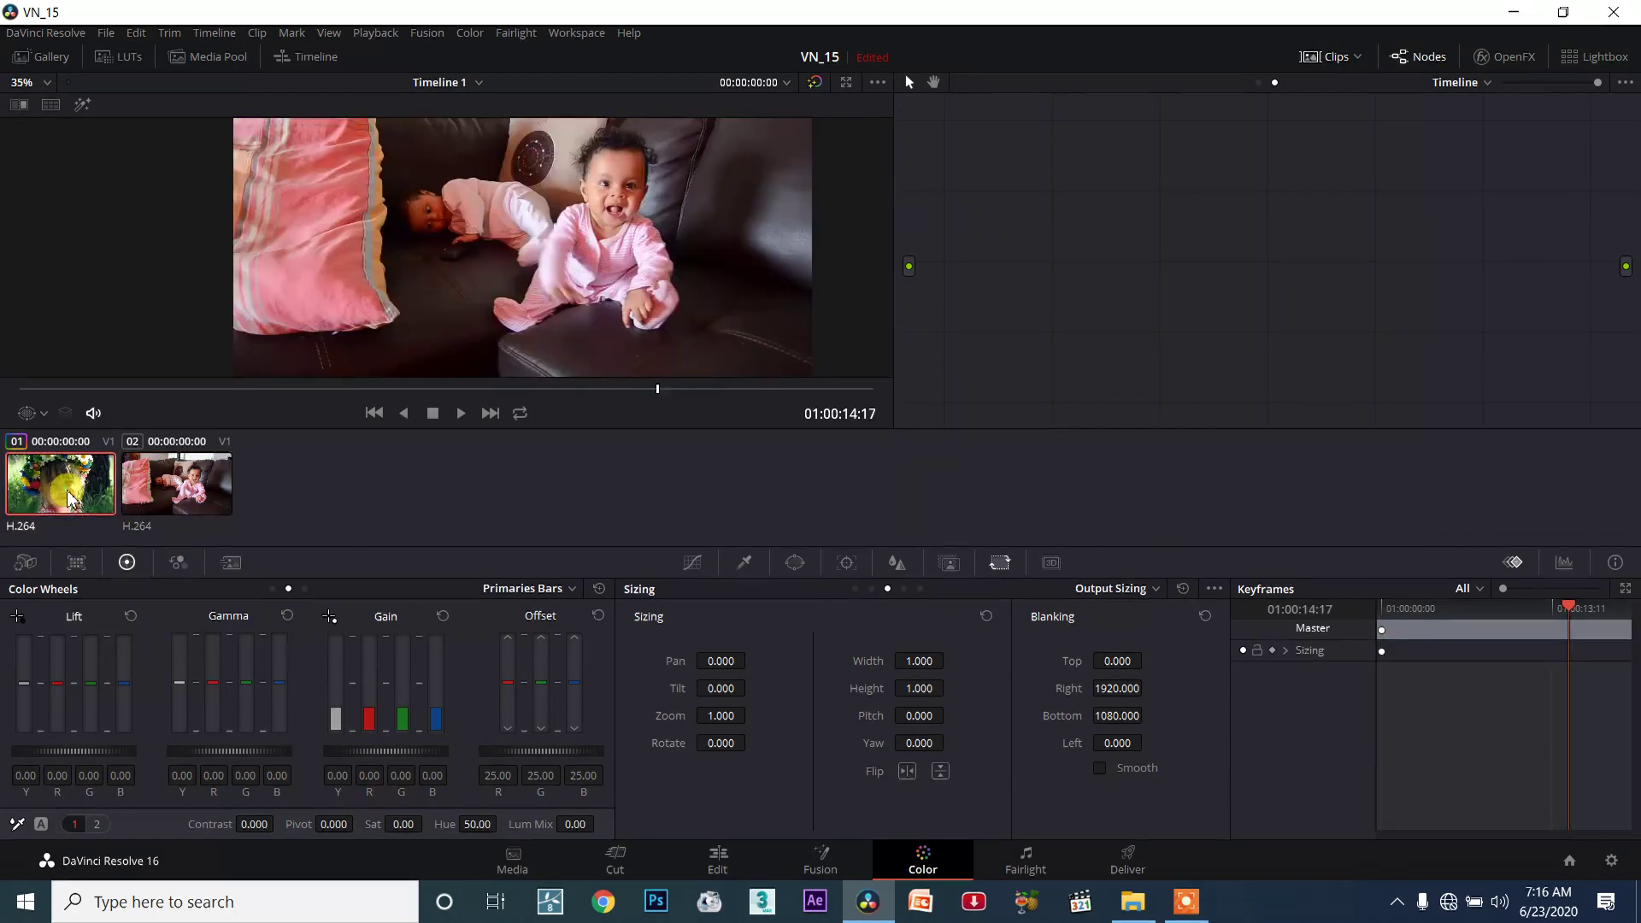
pyautogui.click(76, 495)
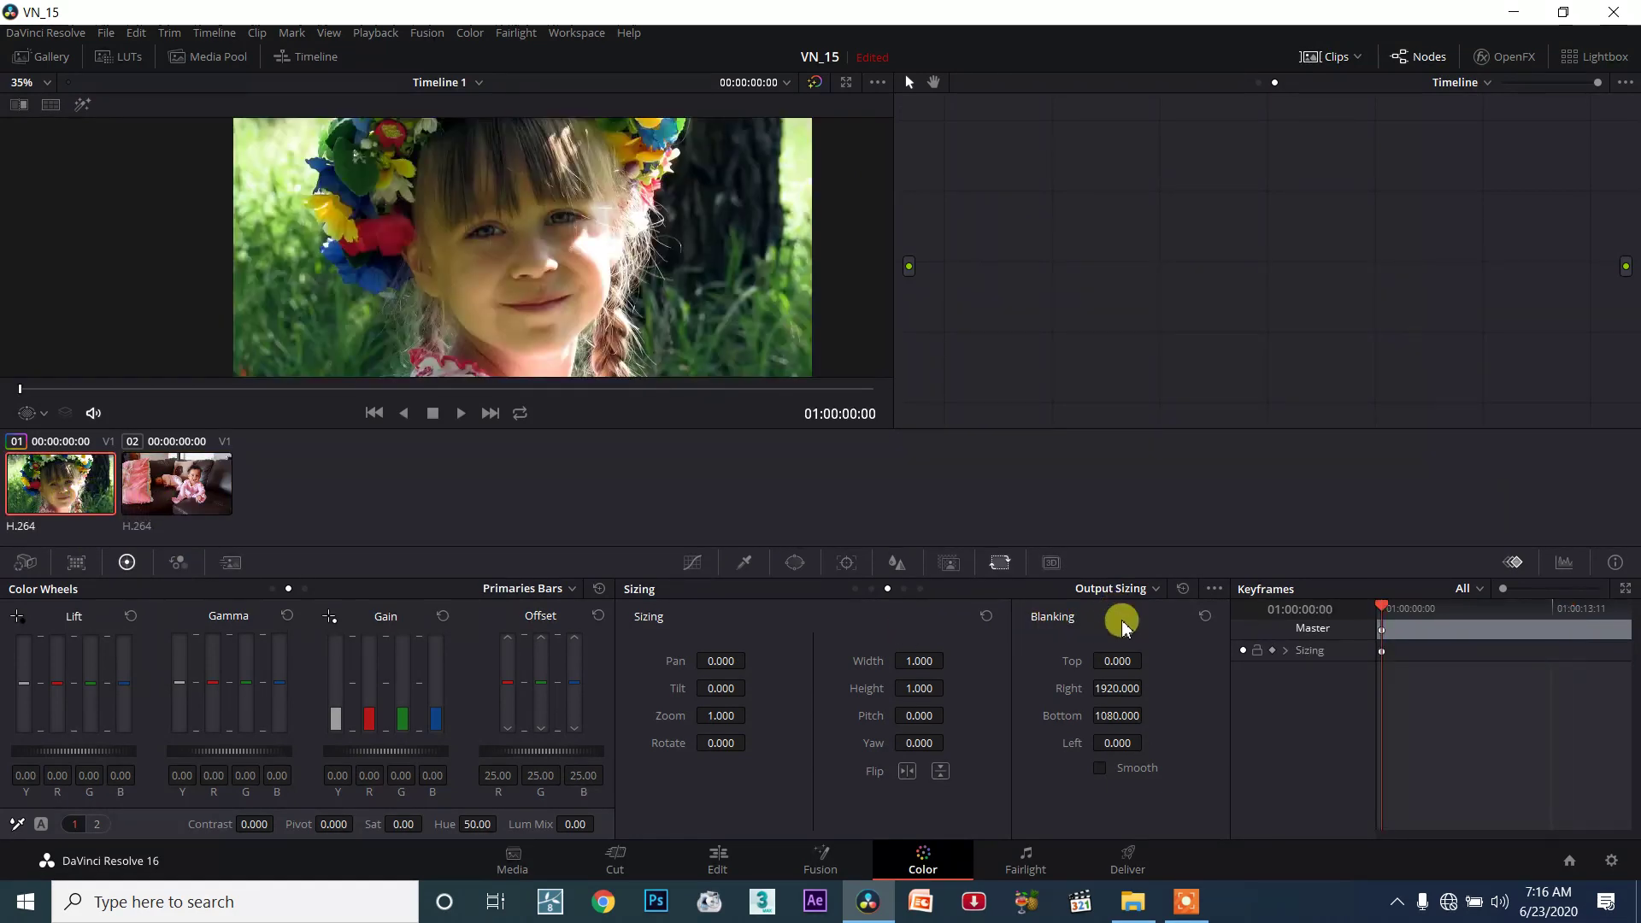
pyautogui.moveTo(714, 666); pyautogui.dragTo(536, 696)
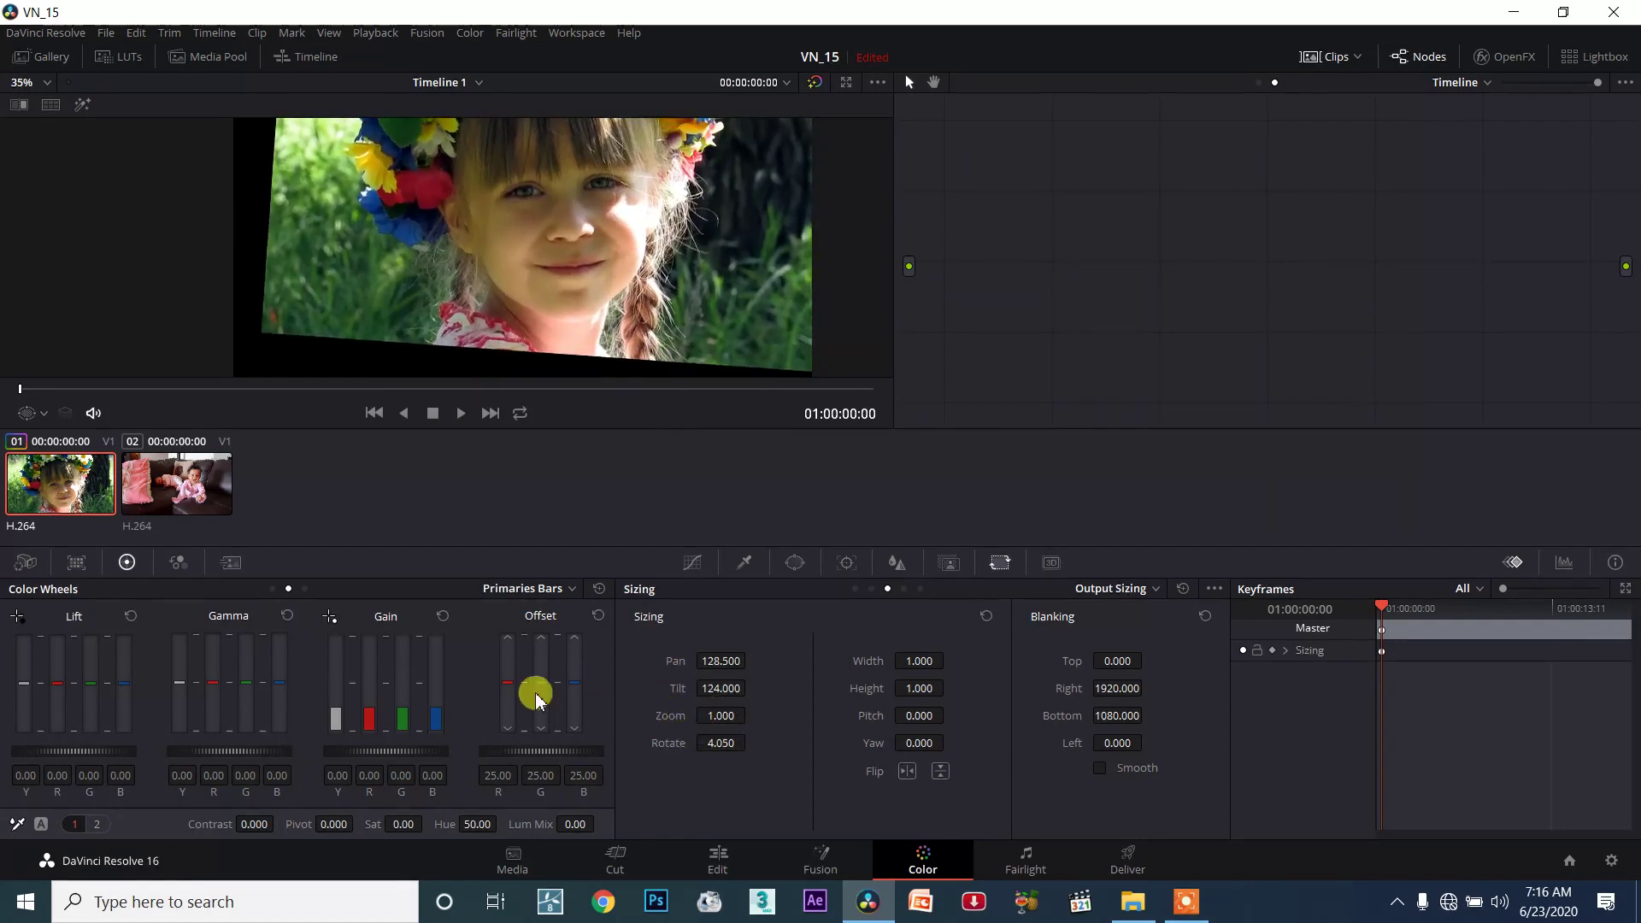
# On clip 02, set the Output Sizing zoom to 0.684 and rotation to 49.7, and check clip 01 and its Edit page transform.
pyautogui.click(198, 509)
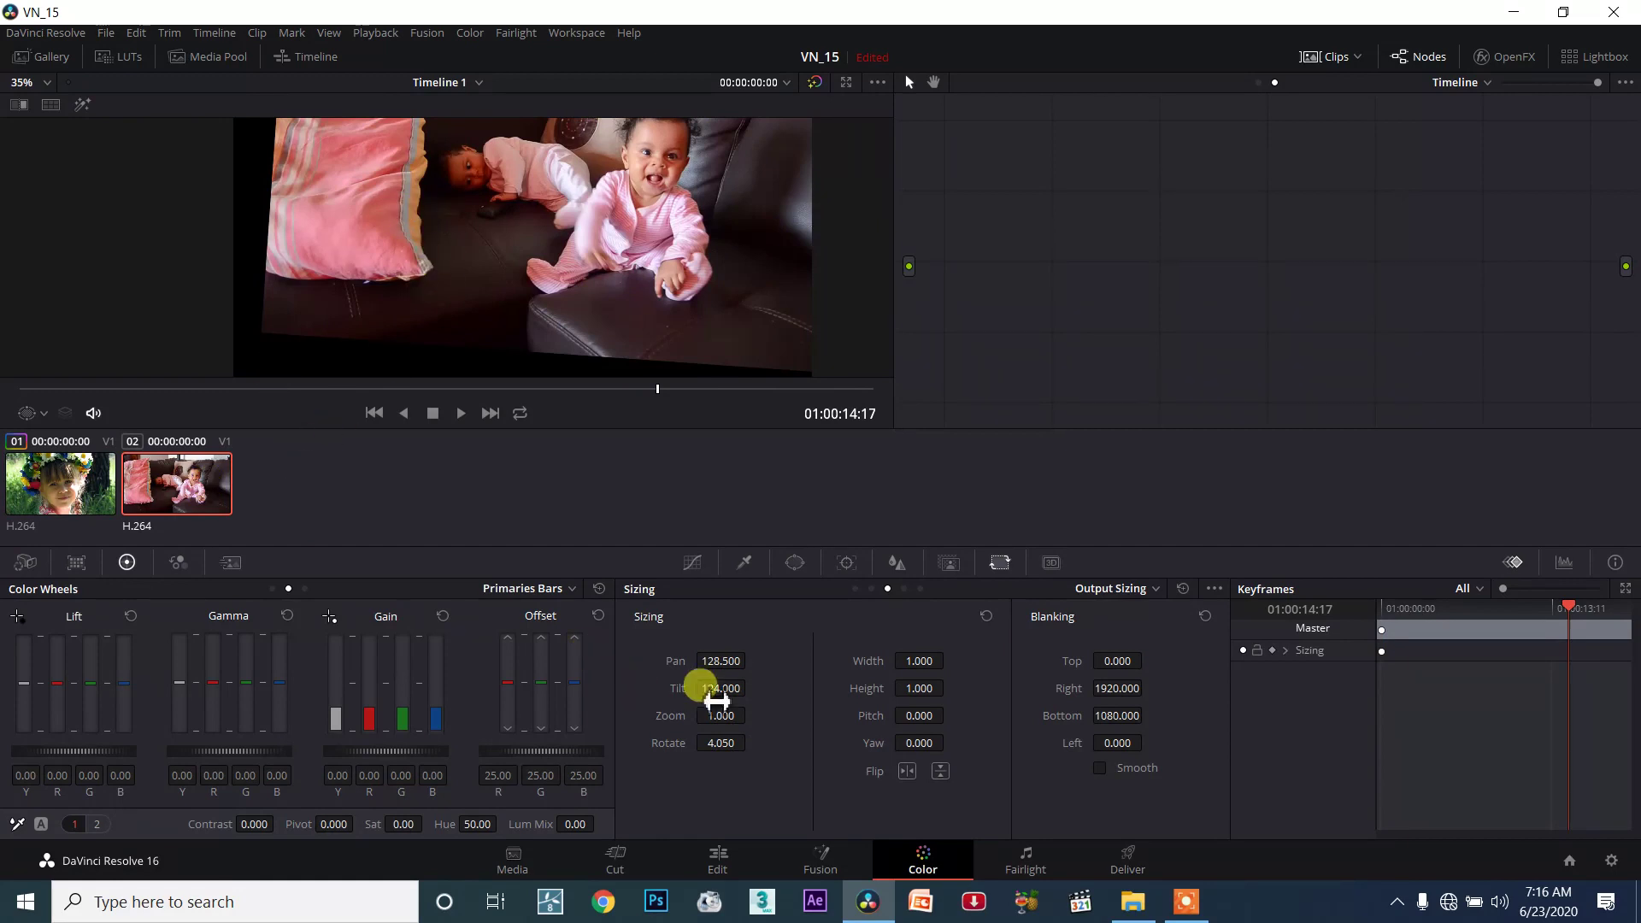
pyautogui.moveTo(751, 718); pyautogui.dragTo(681, 760)
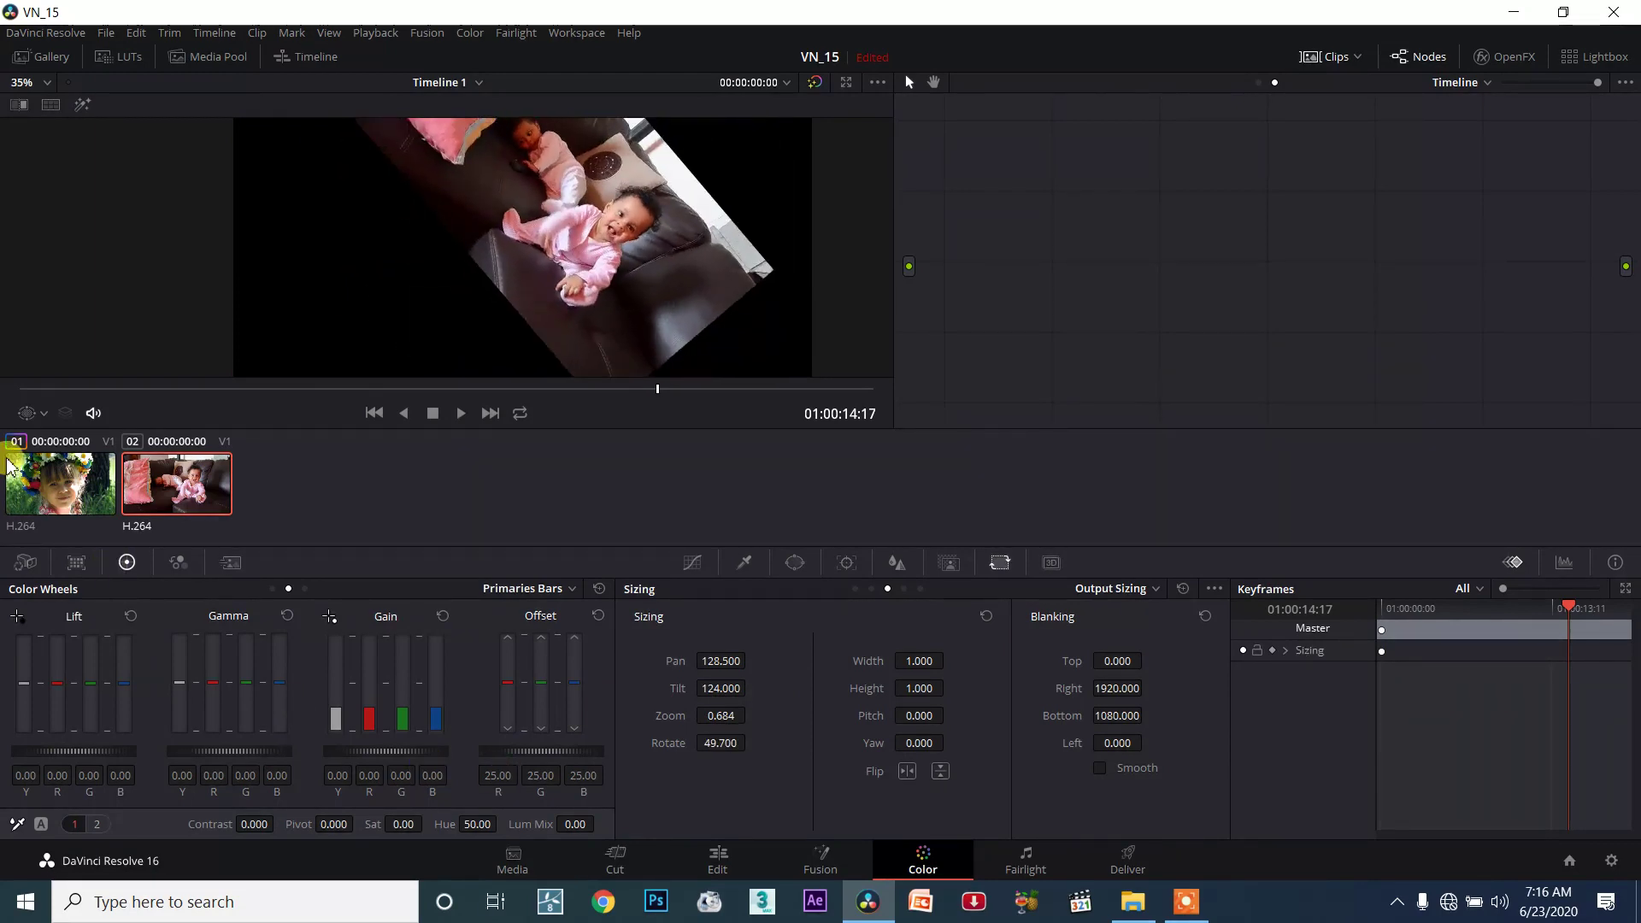
pyautogui.click(83, 480)
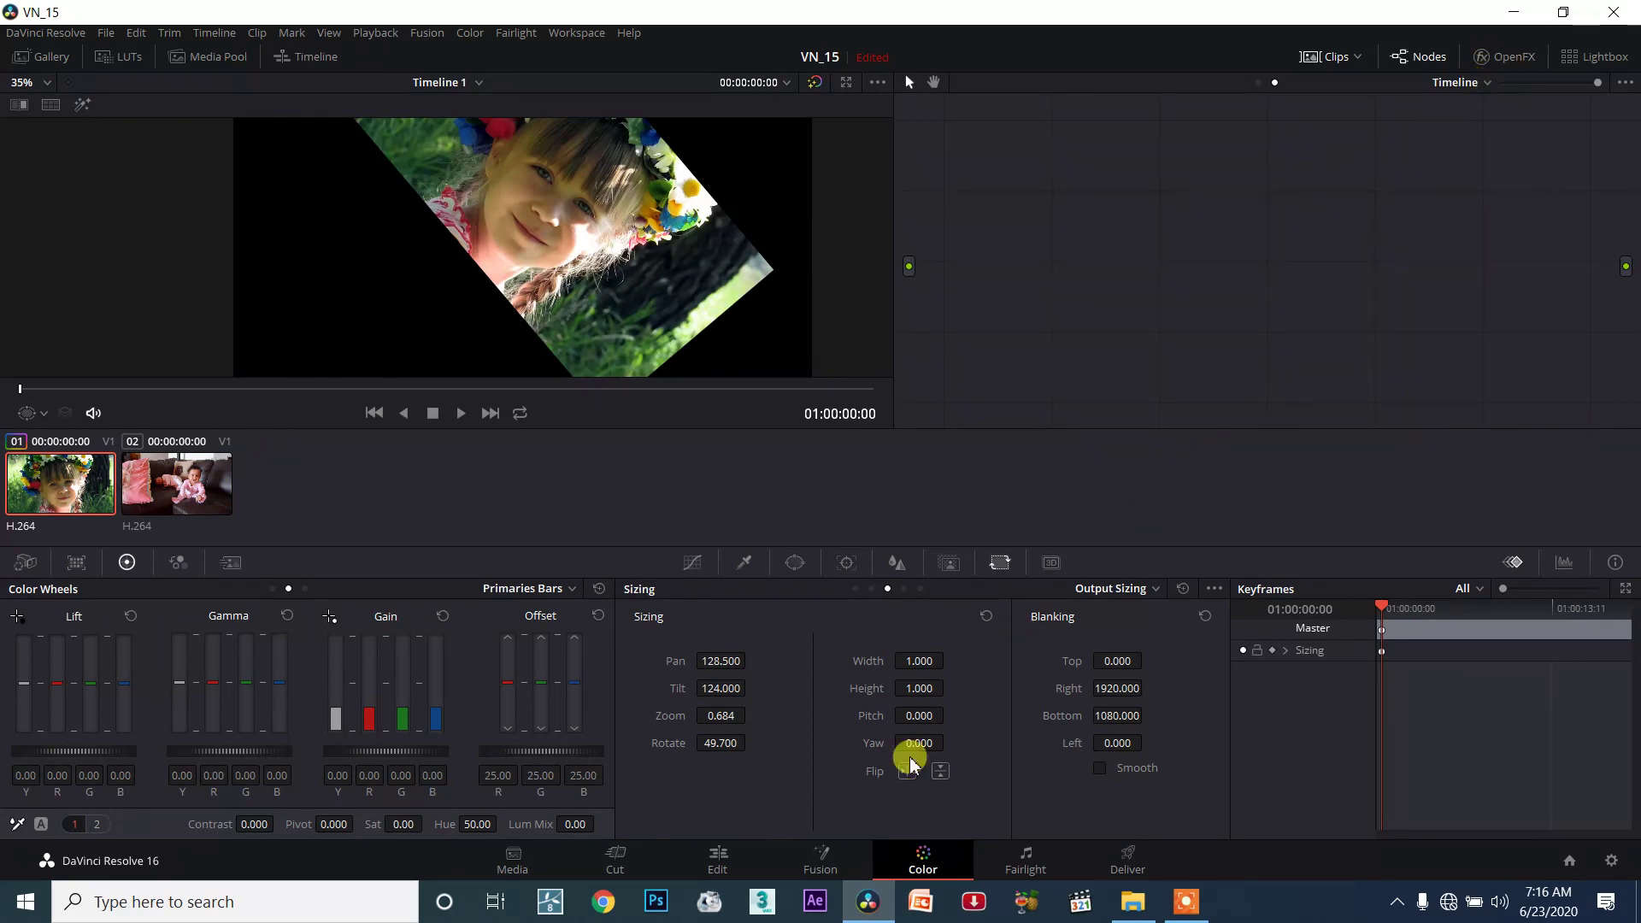
pyautogui.click(722, 859)
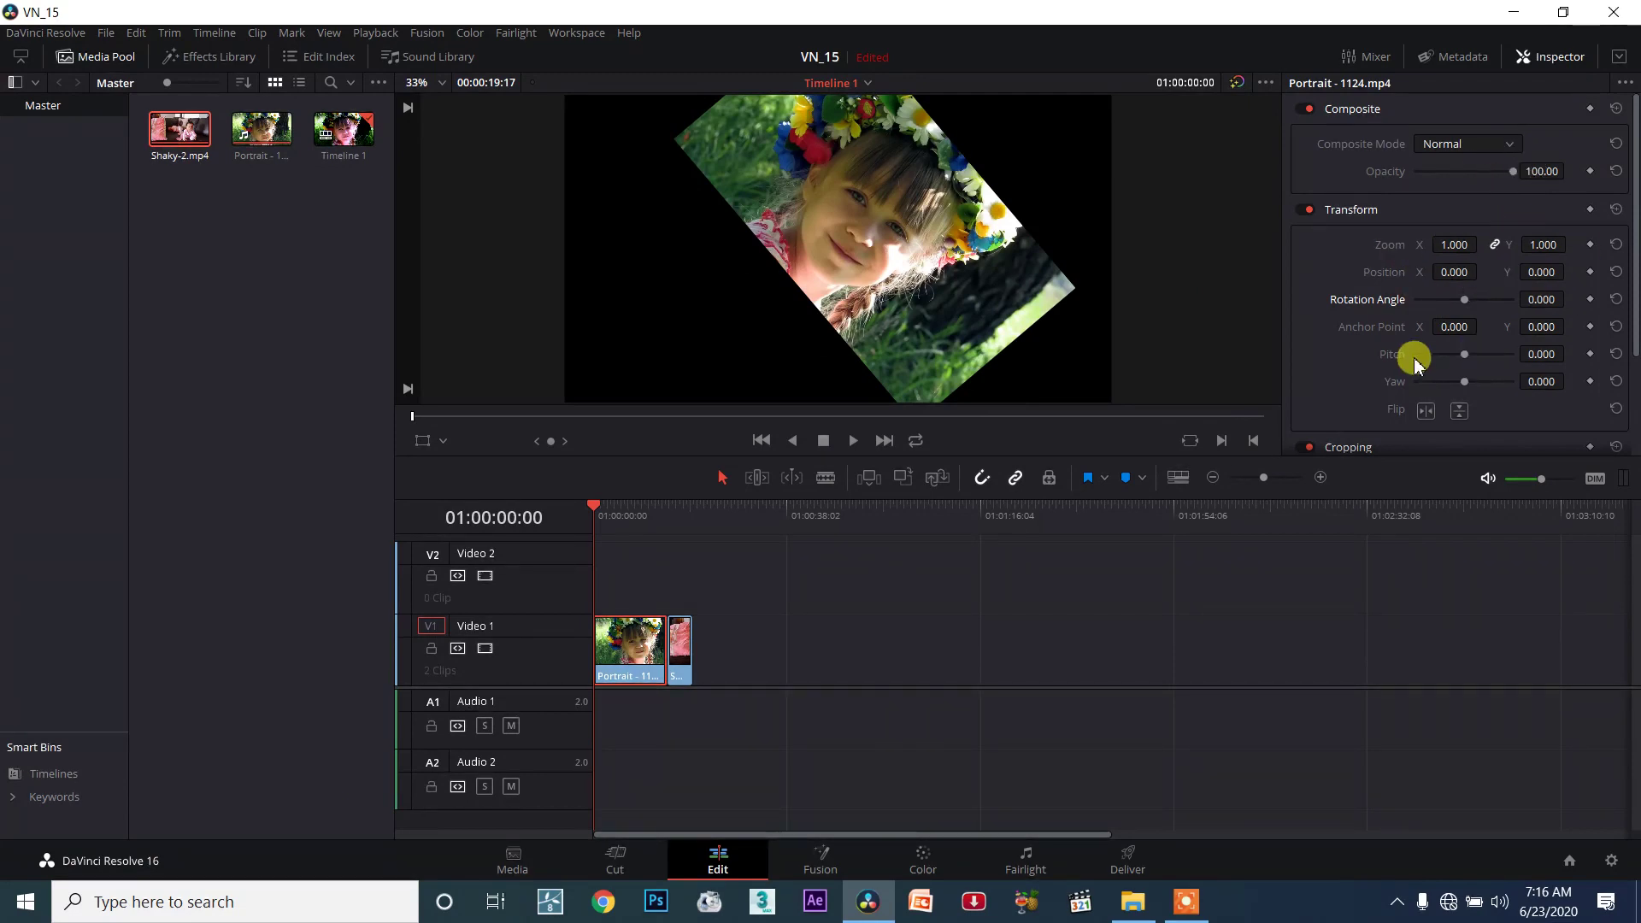
# Return to the Color page, reset all Output Sizing values, and check the result on clips 02 and 01.
pyautogui.click(931, 857)
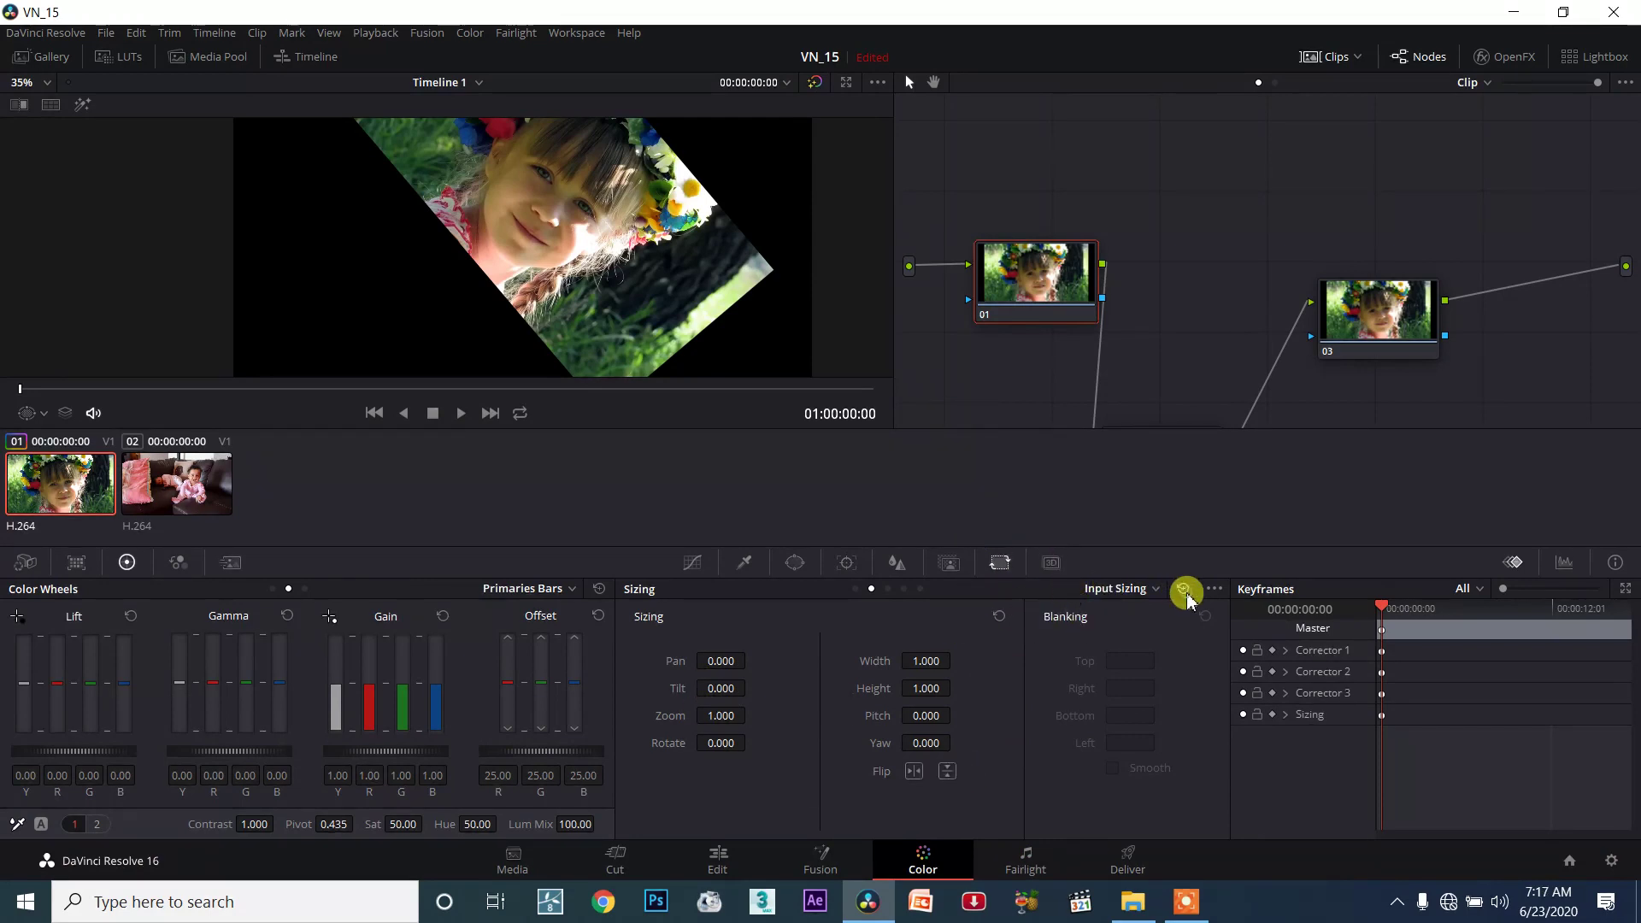
pyautogui.click(1123, 589)
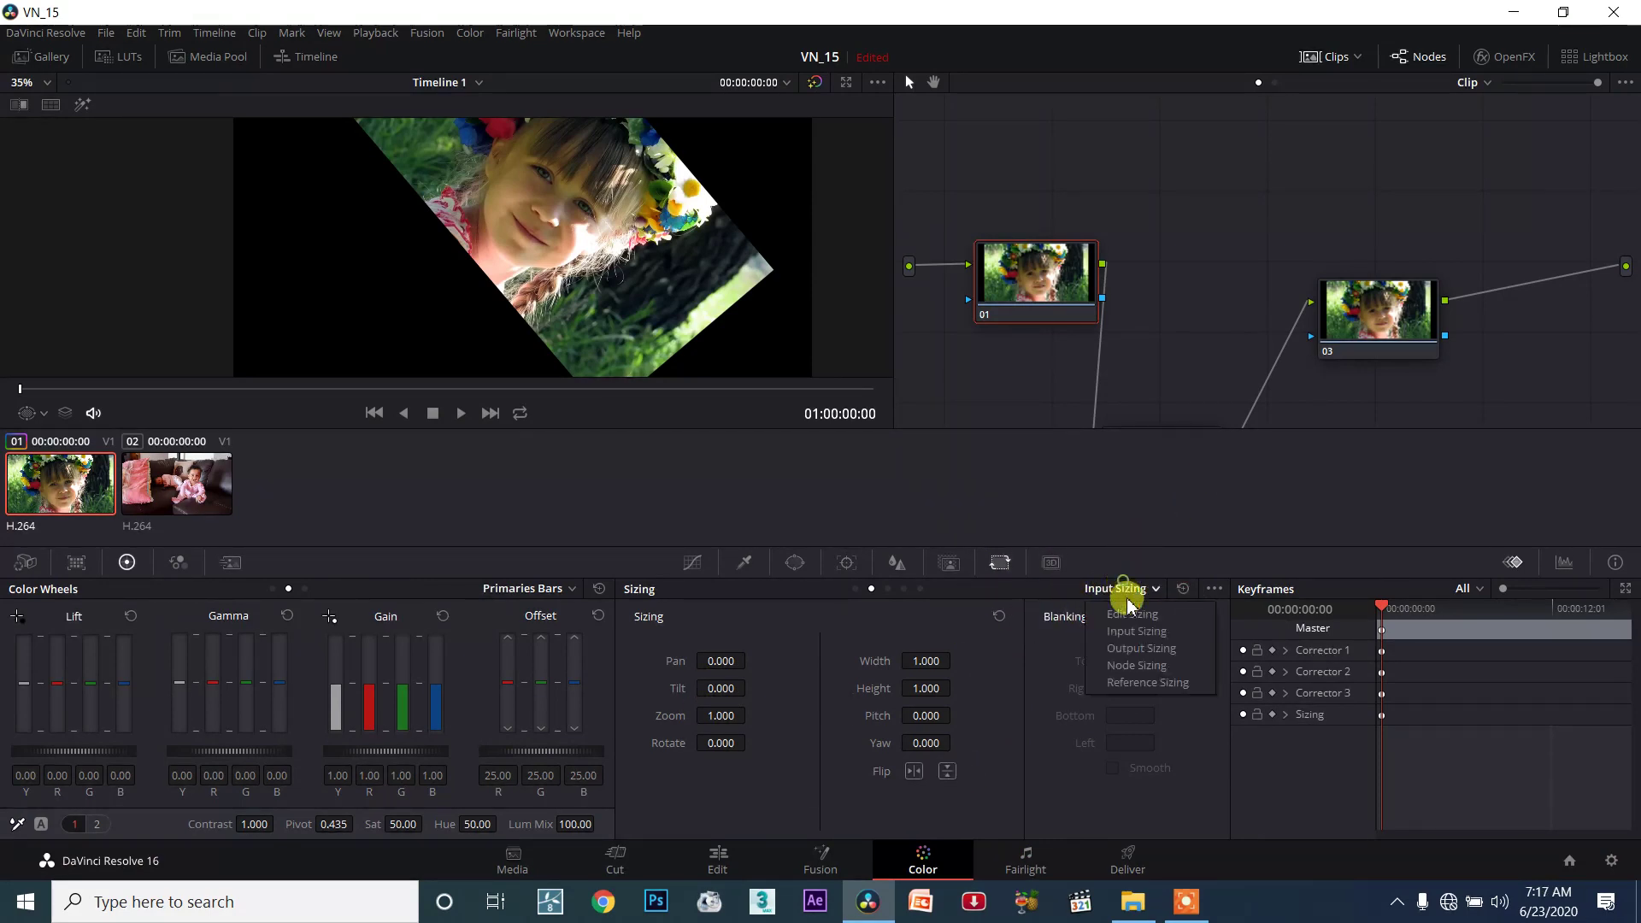
pyautogui.click(1137, 648)
pyautogui.click(1181, 591)
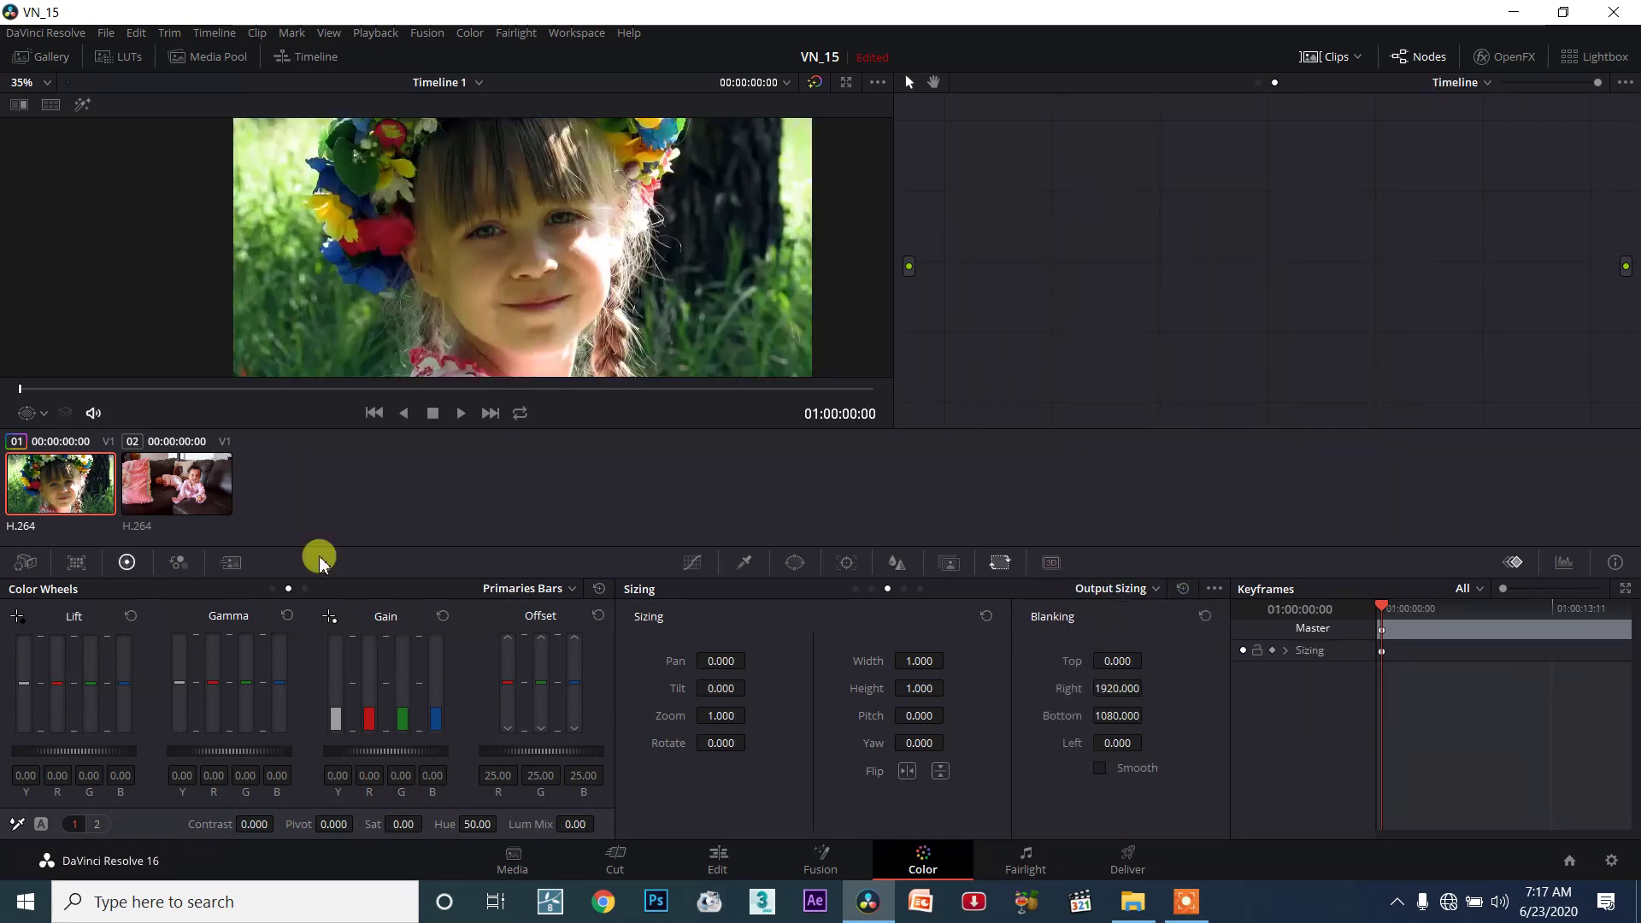
pyautogui.click(142, 497)
pyautogui.press('Up')
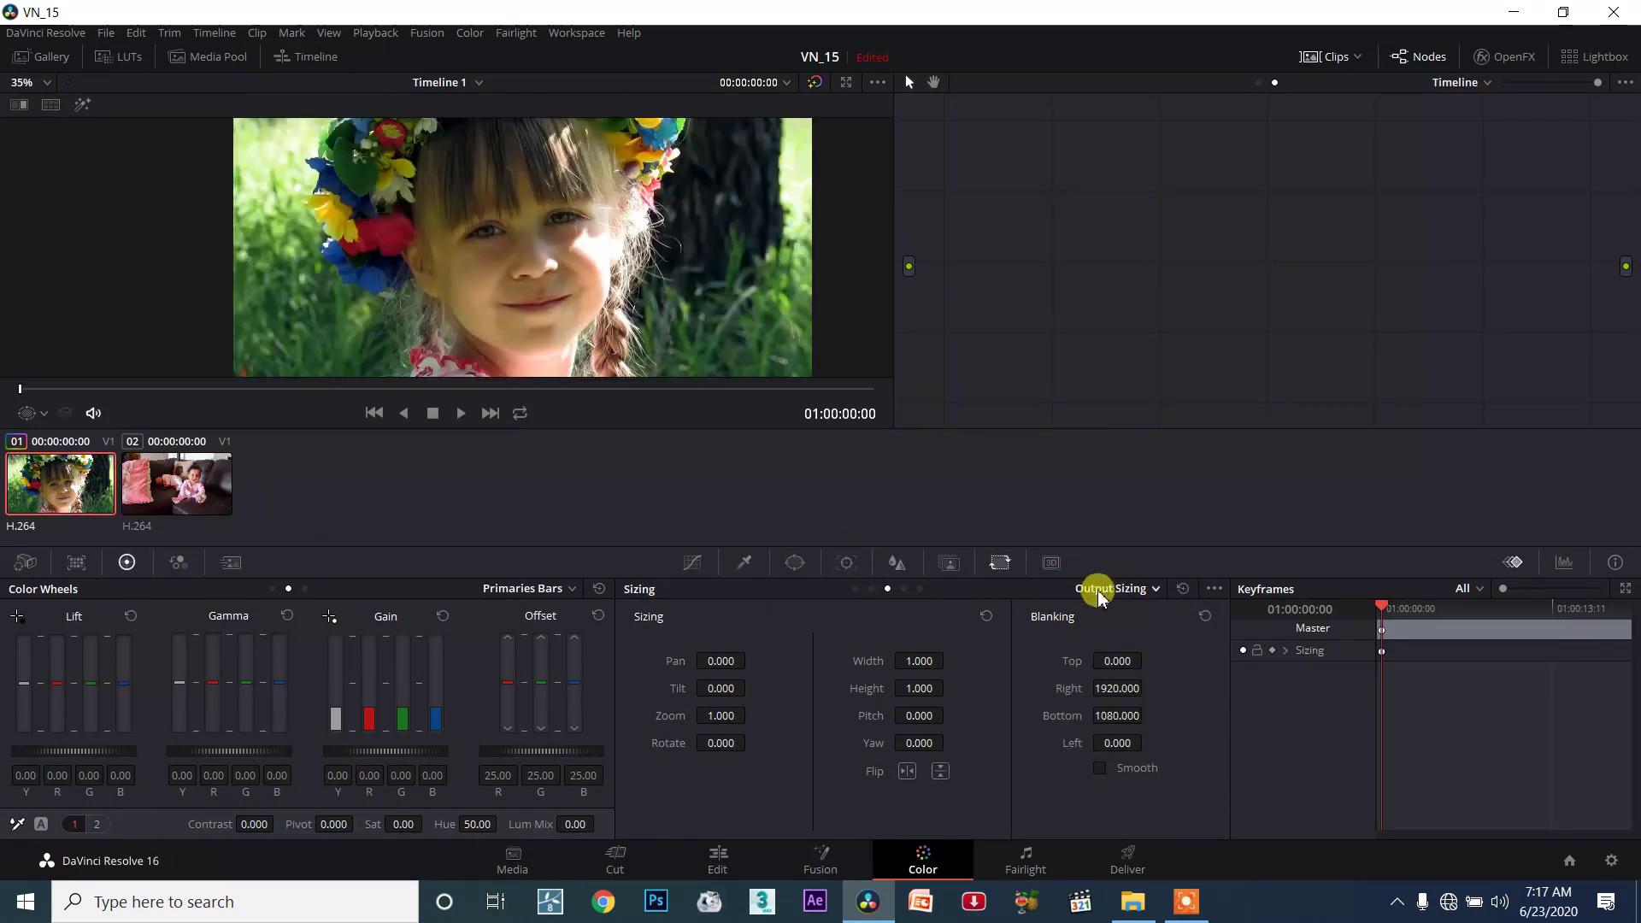
# Switch to Node Sizing, check clip 02, return to clip 01 and set the pan to 384.5 at timeline level.
pyautogui.click(1153, 589)
pyautogui.click(1143, 666)
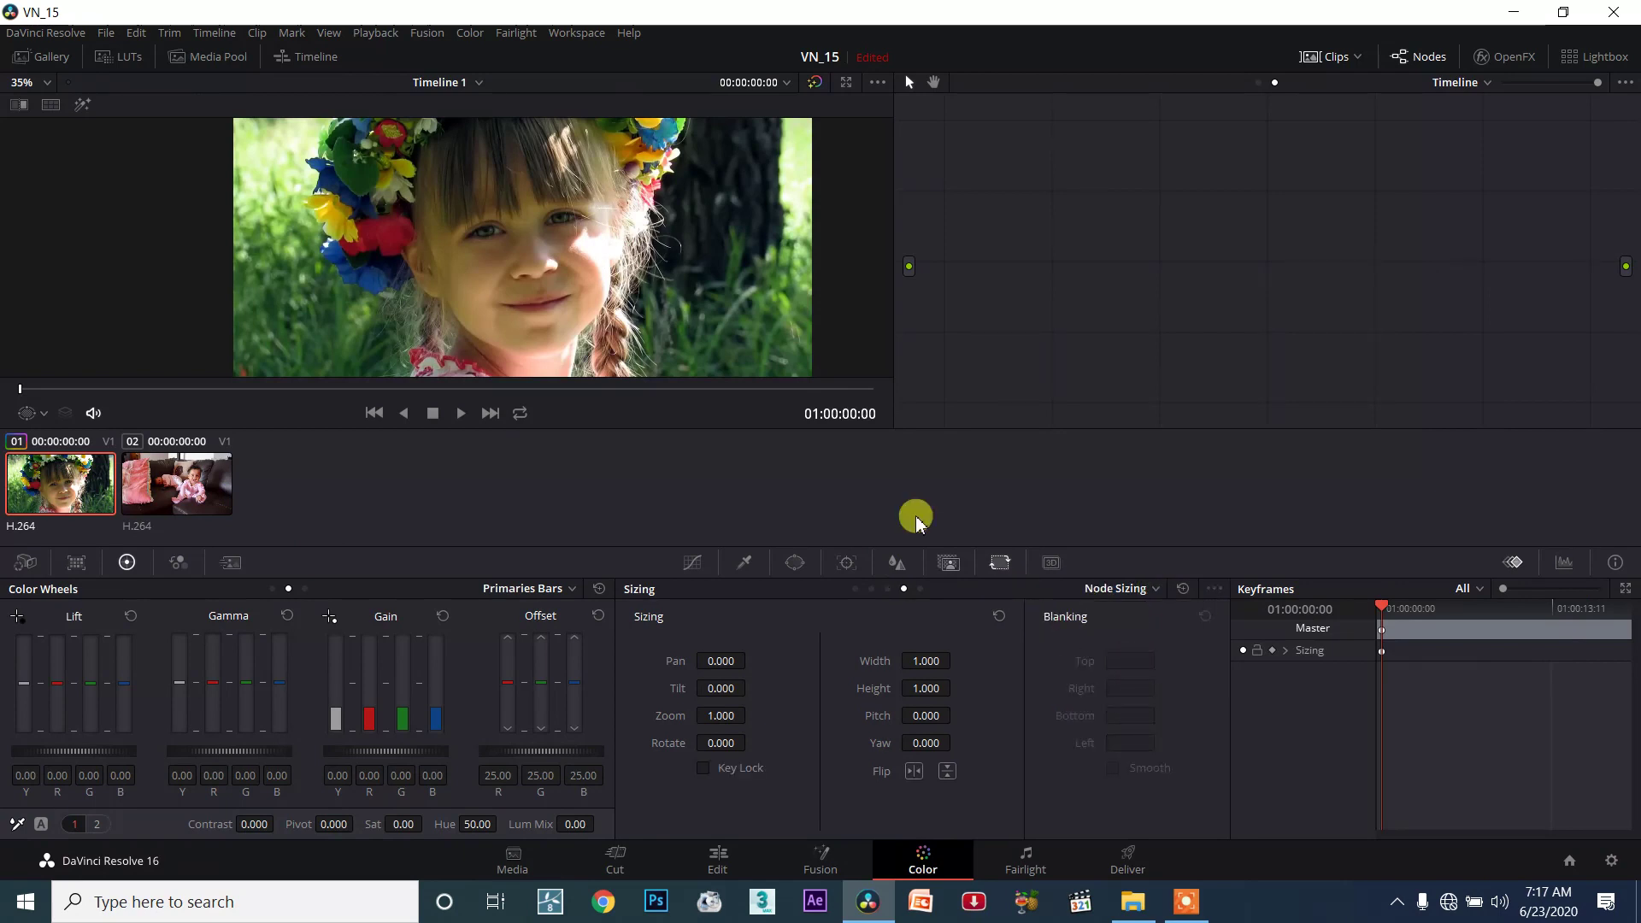
pyautogui.click(186, 483)
pyautogui.press('Up')
pyautogui.click(957, 265)
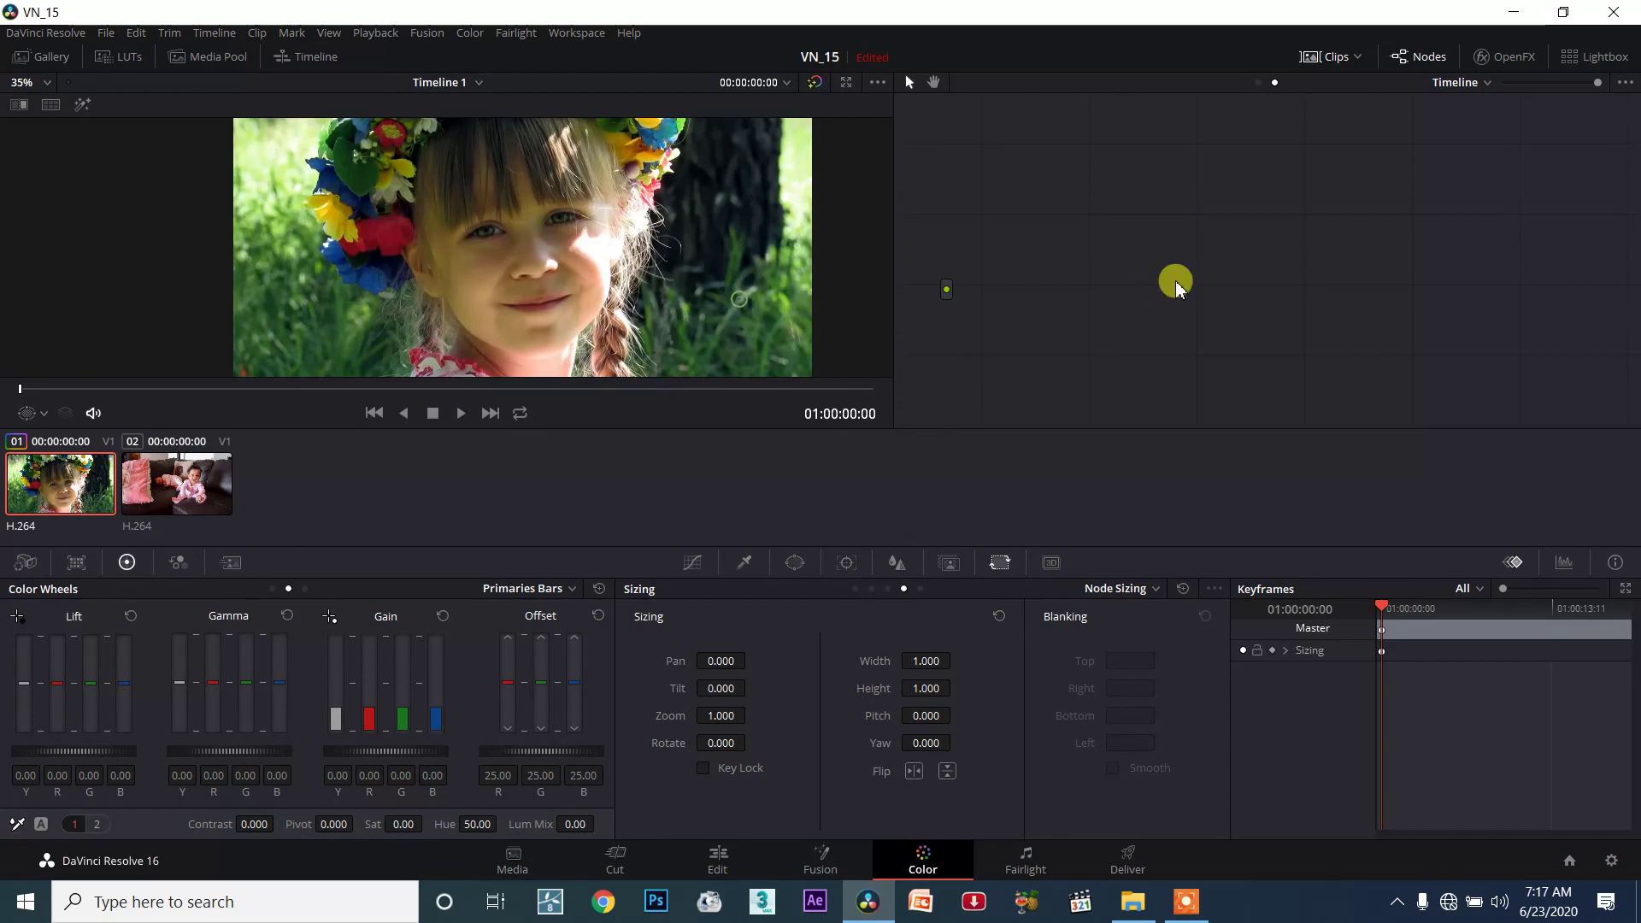
pyautogui.moveTo(714, 661); pyautogui.dragTo(989, 690)
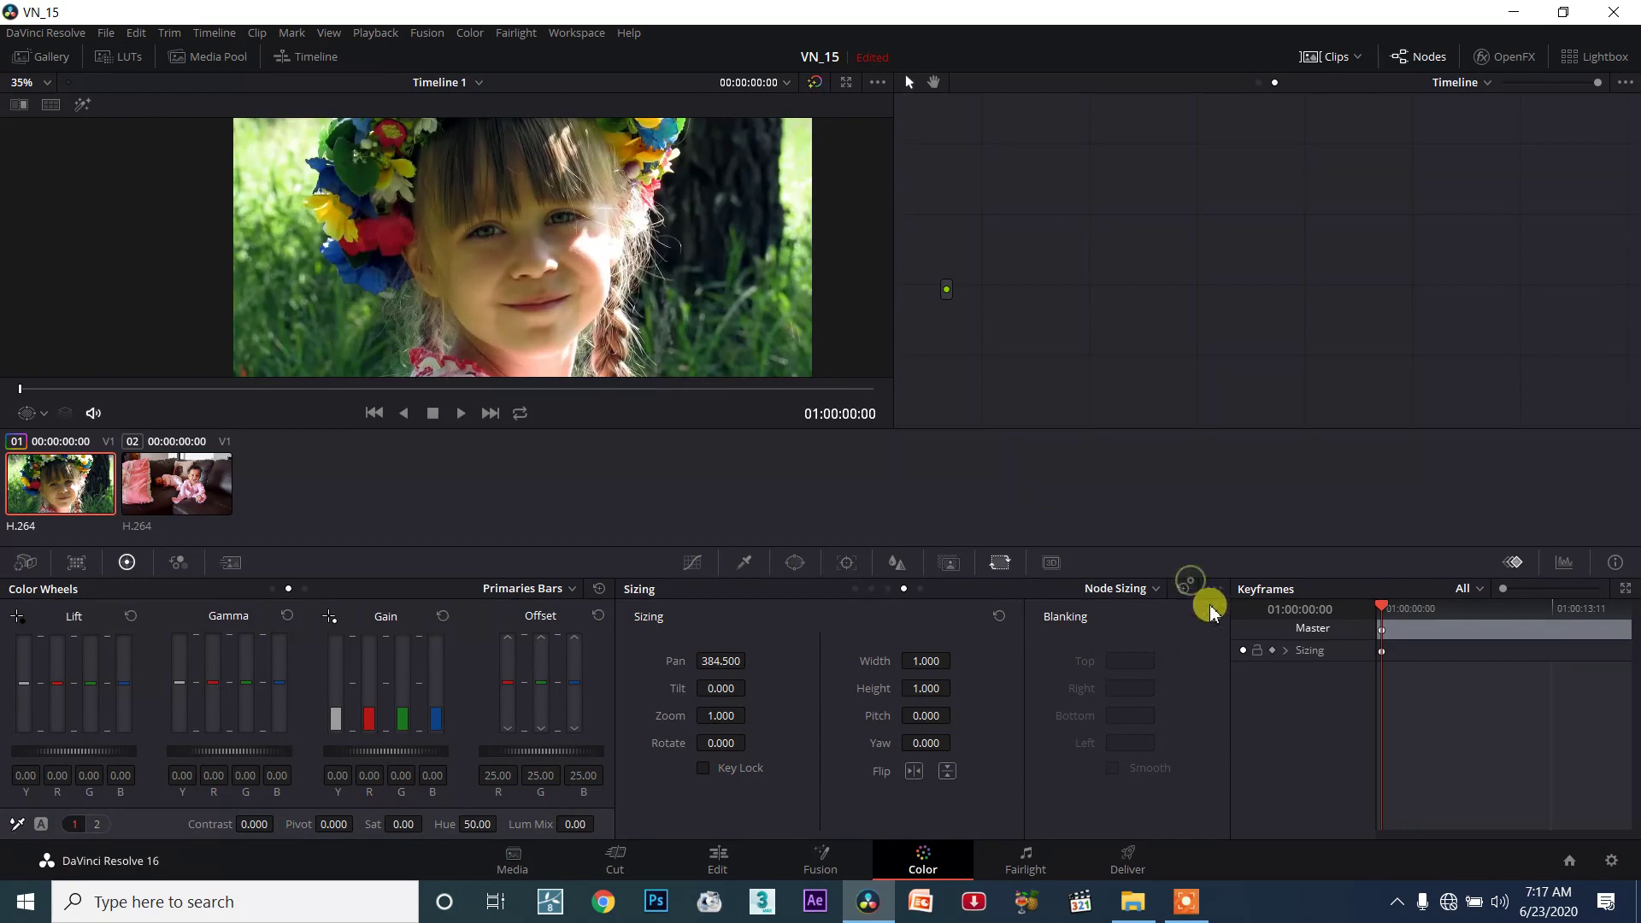
# Switch the sizing mode to Reference Sizing and examine the available modes and the timeline node graph.
pyautogui.click(1147, 678)
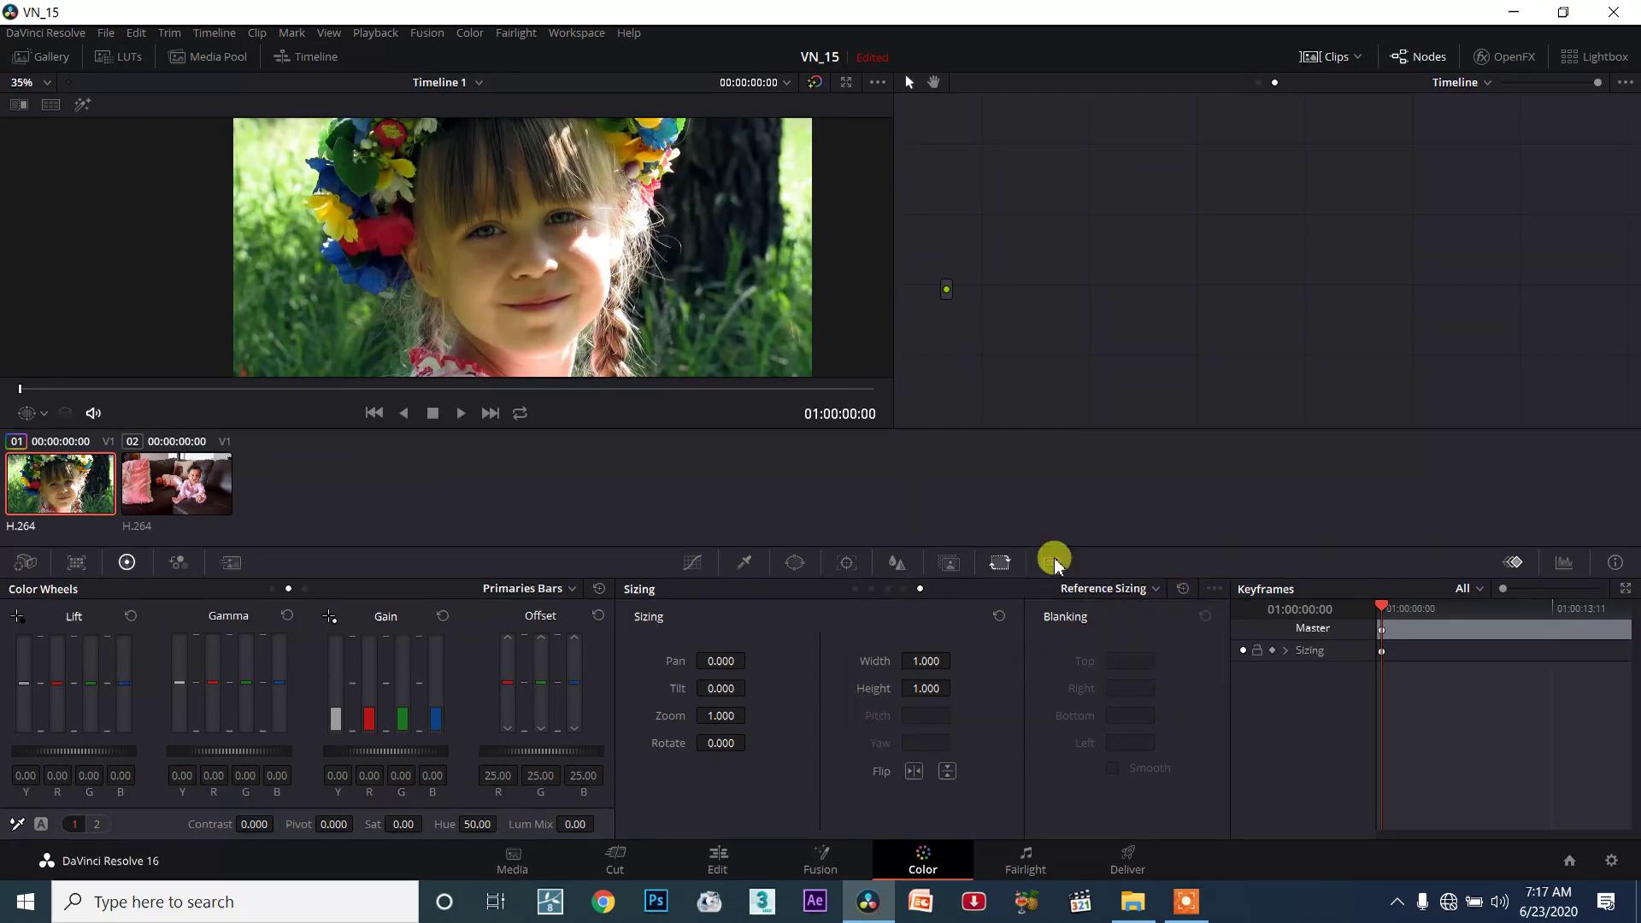
pyautogui.click(1115, 592)
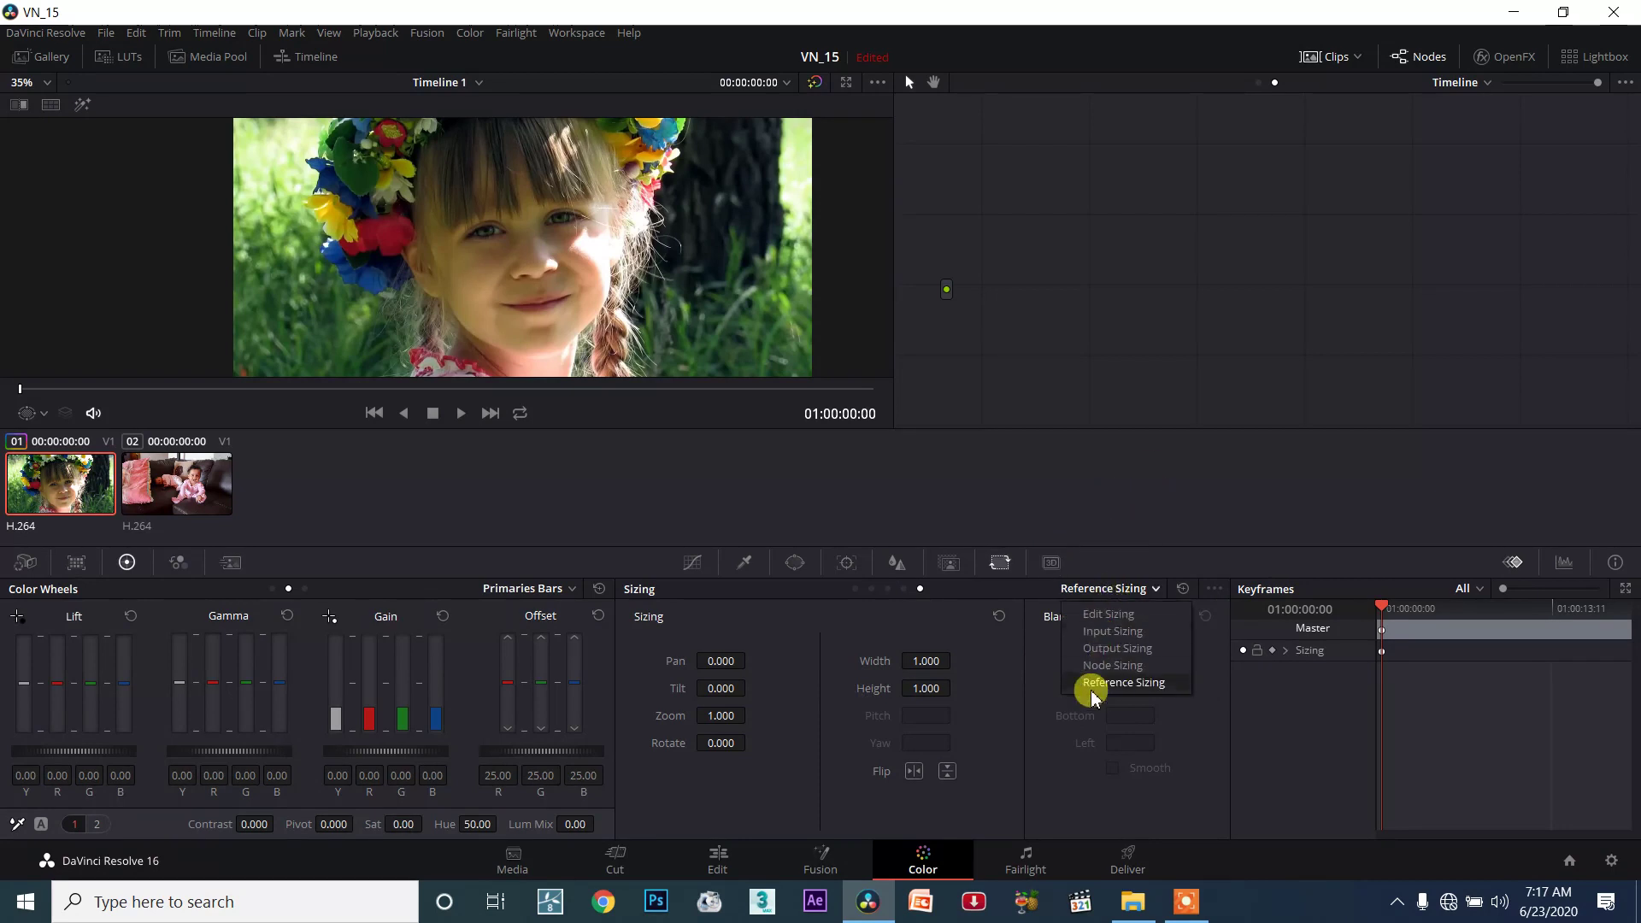
pyautogui.click(1096, 376)
pyautogui.moveTo(1033, 306); pyautogui.dragTo(1203, 423)
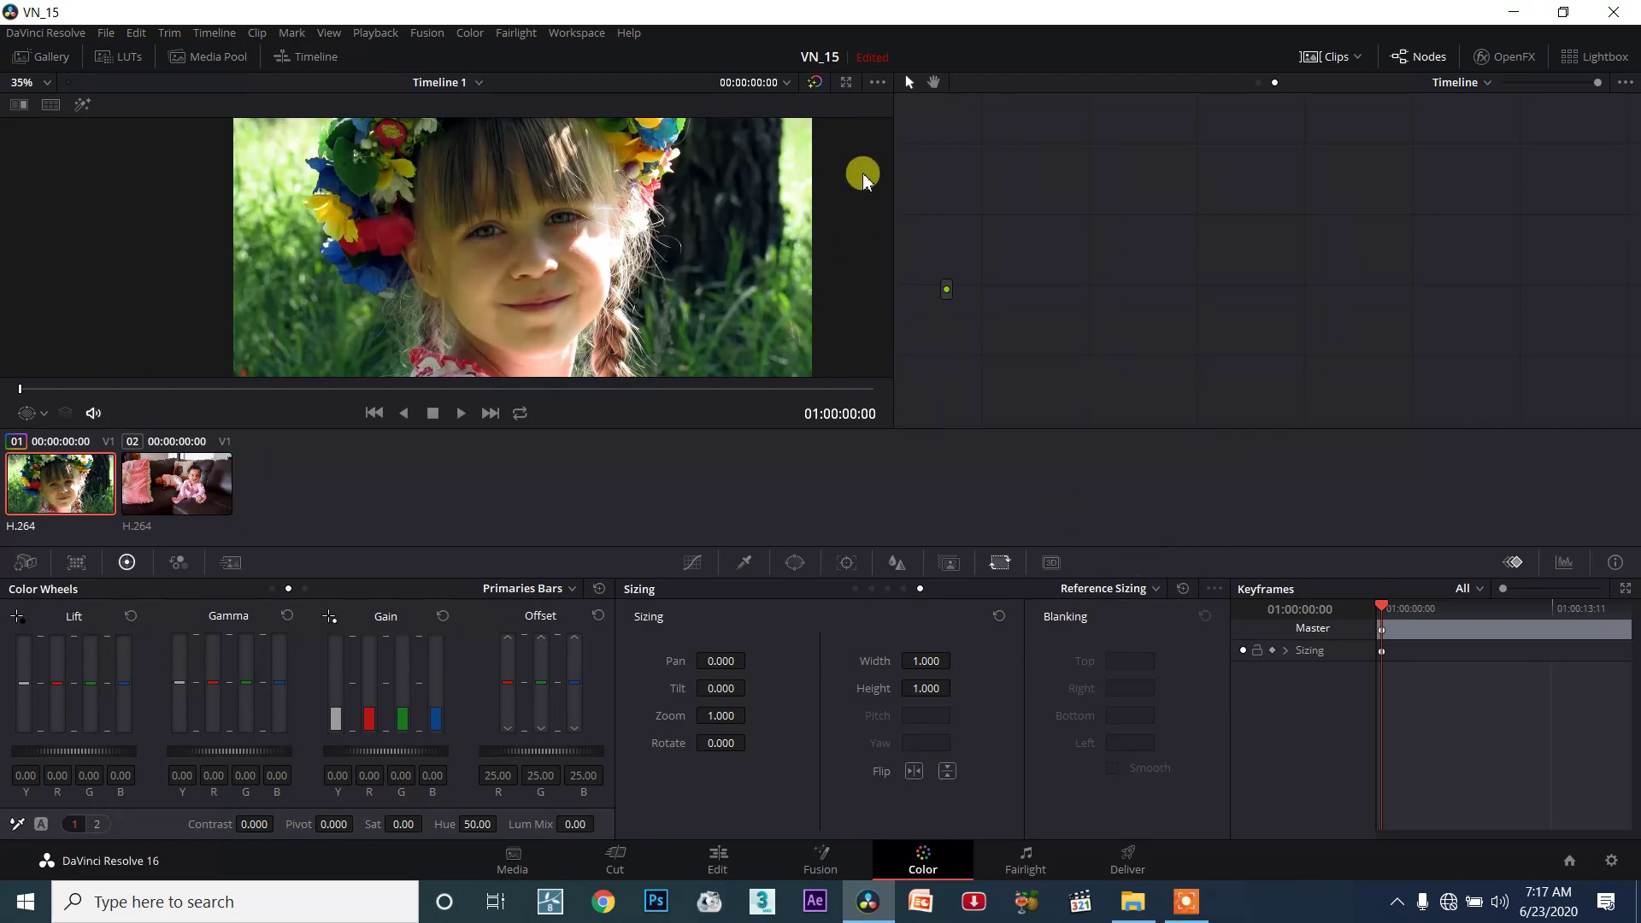